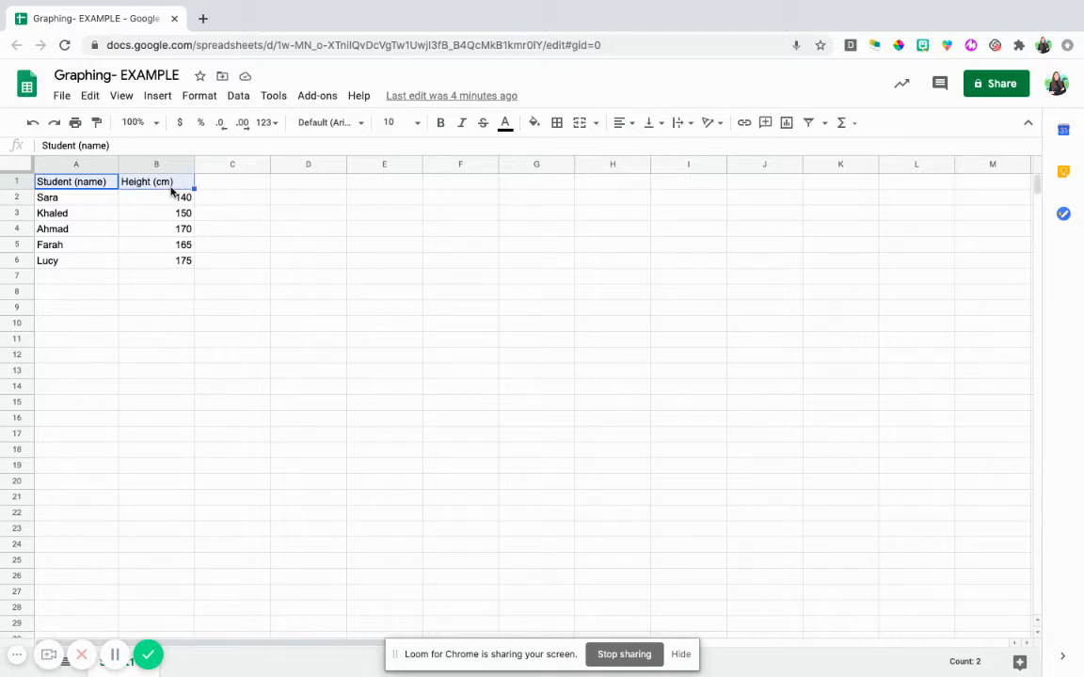
Examine the Student (name) and Height (cm) columns and their headers in the data table
click(156, 231)
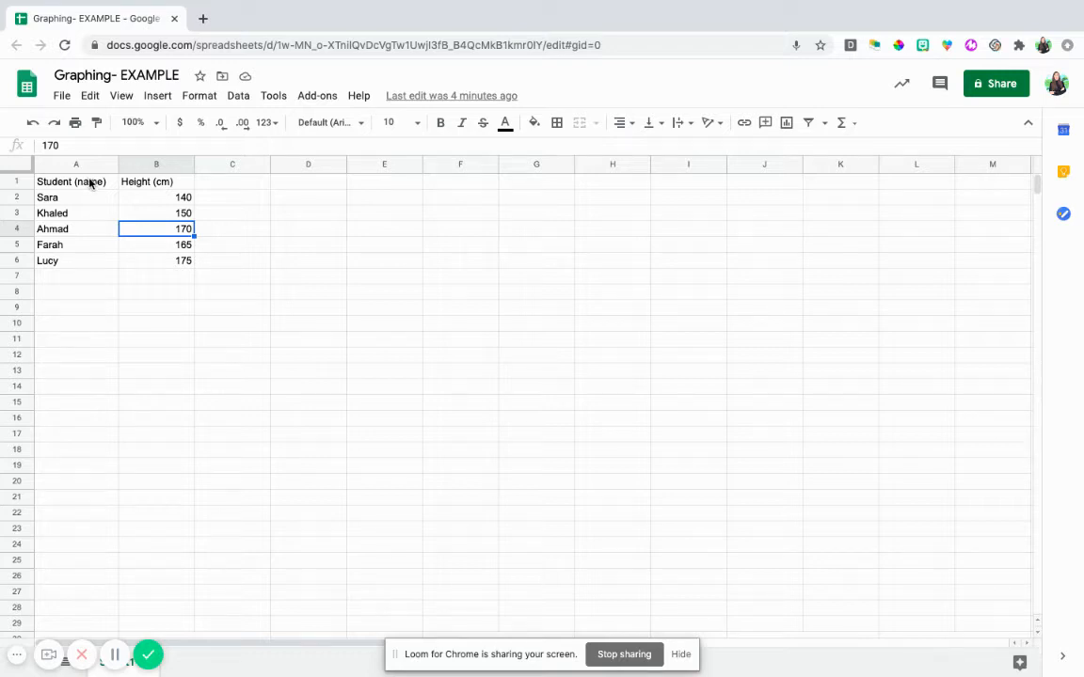
drag(86, 182, 78, 264)
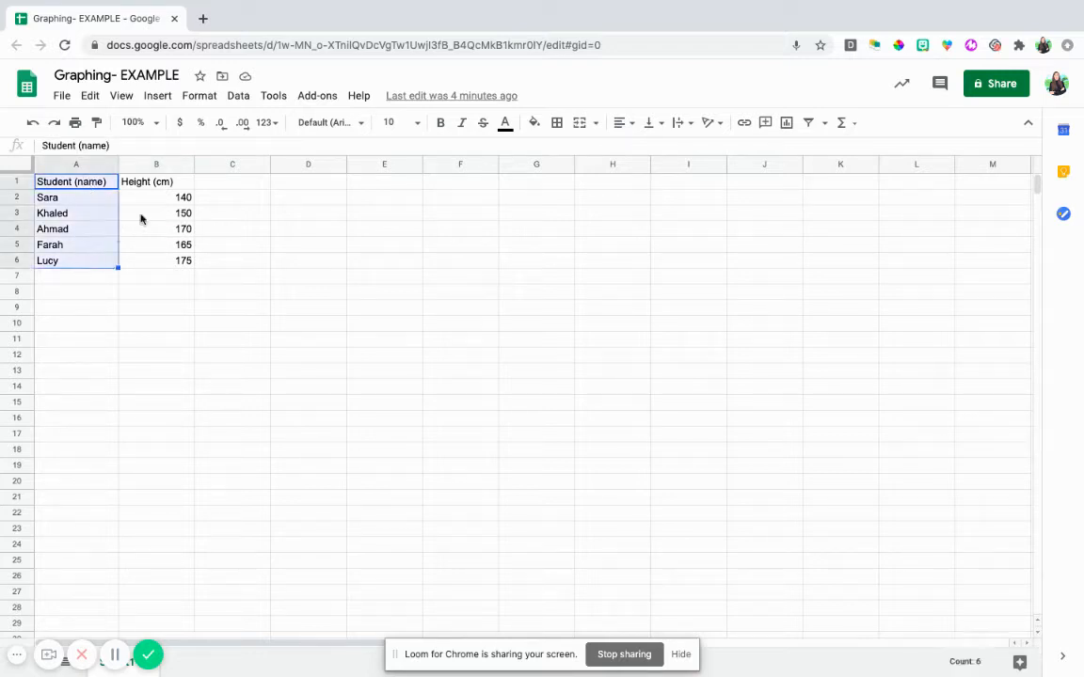
drag(162, 188, 165, 267)
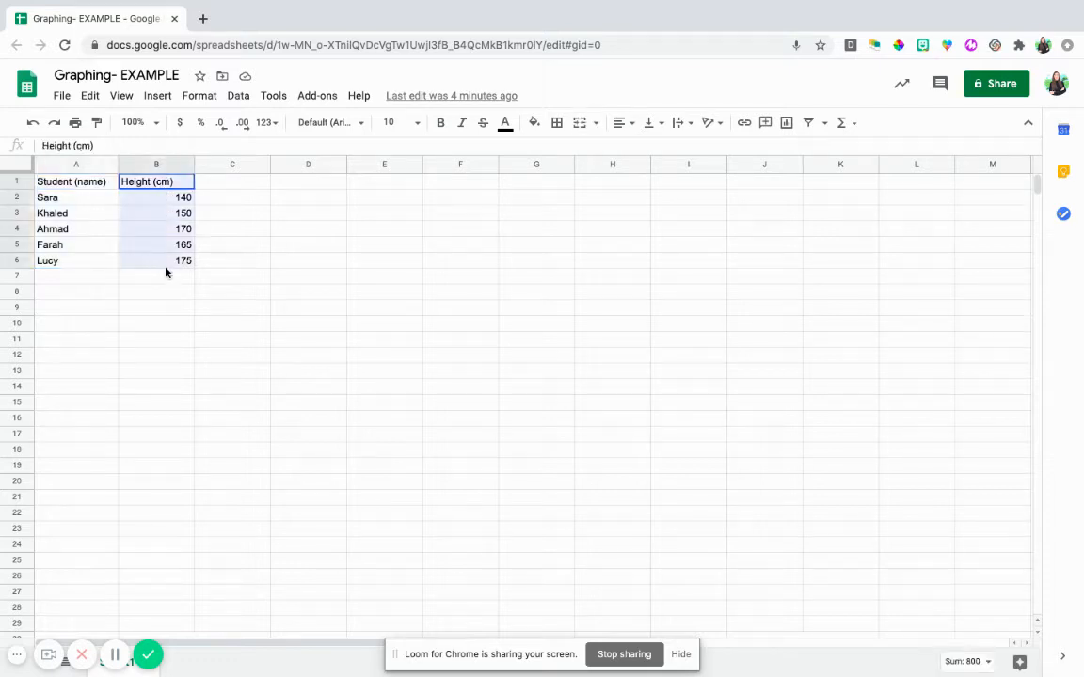
click(62, 185)
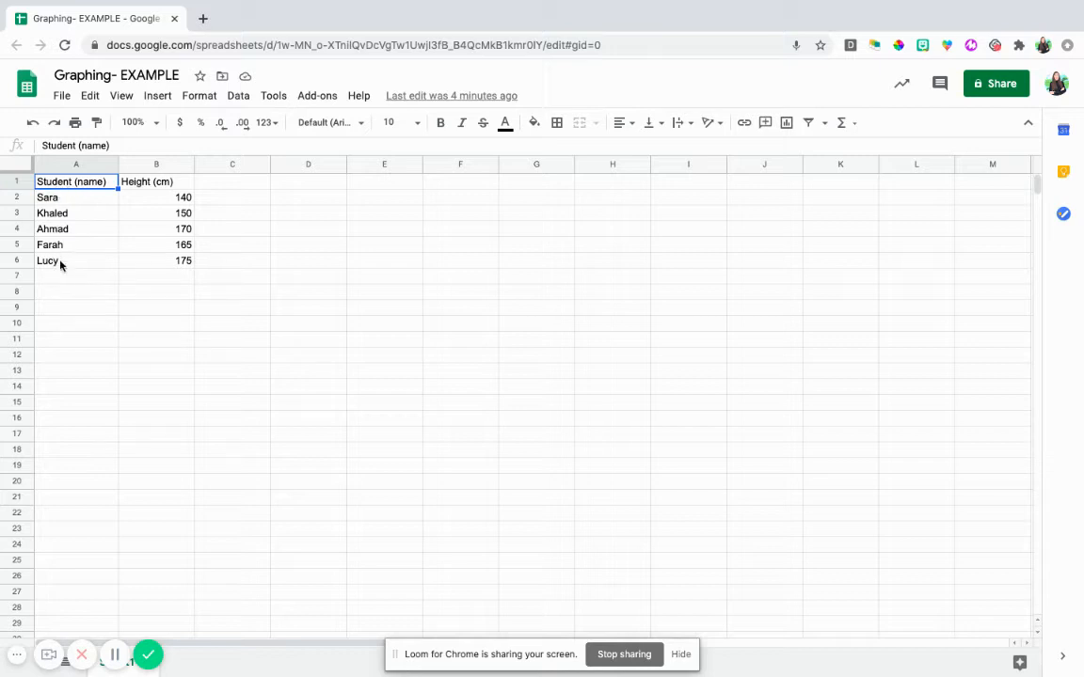
click(162, 189)
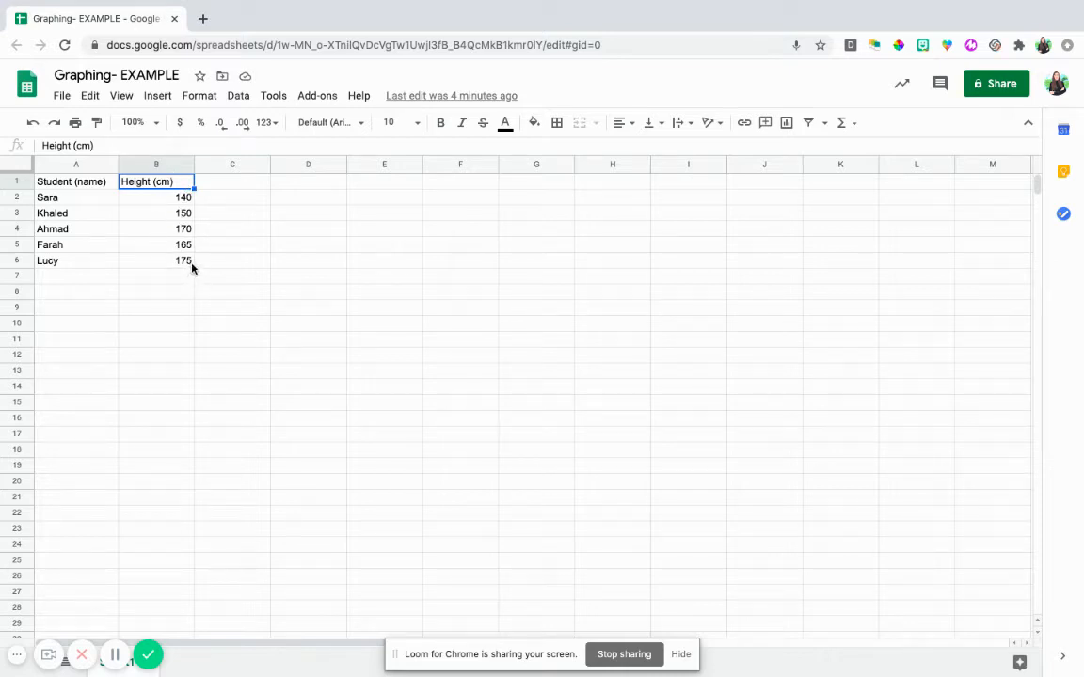
double_click(168, 183)
click(178, 184)
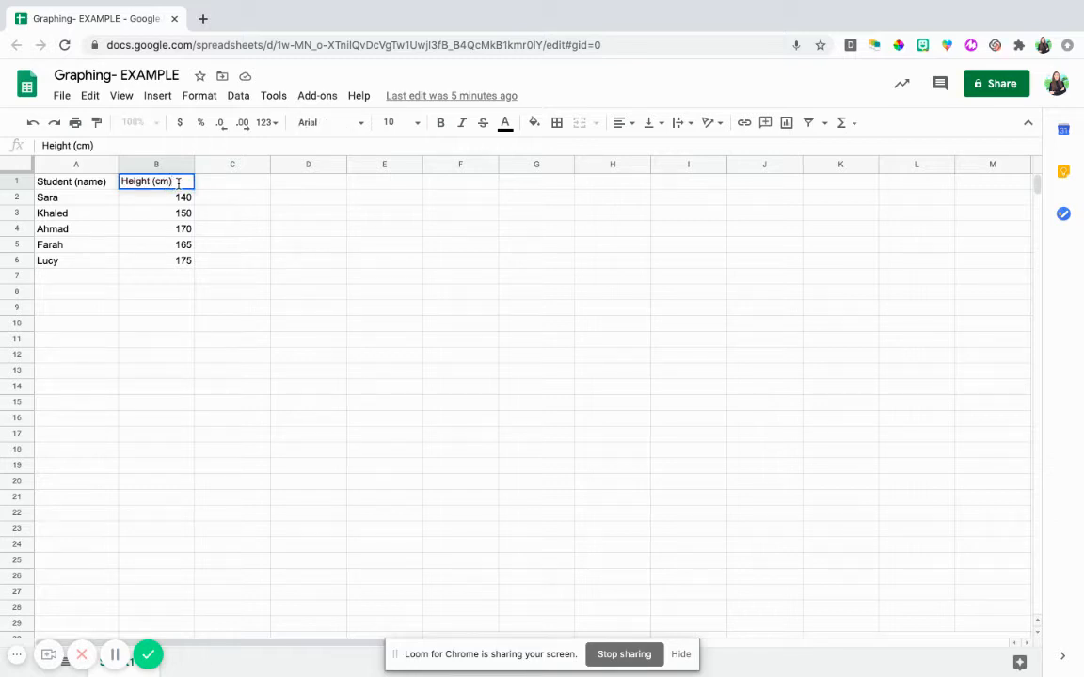
click(188, 196)
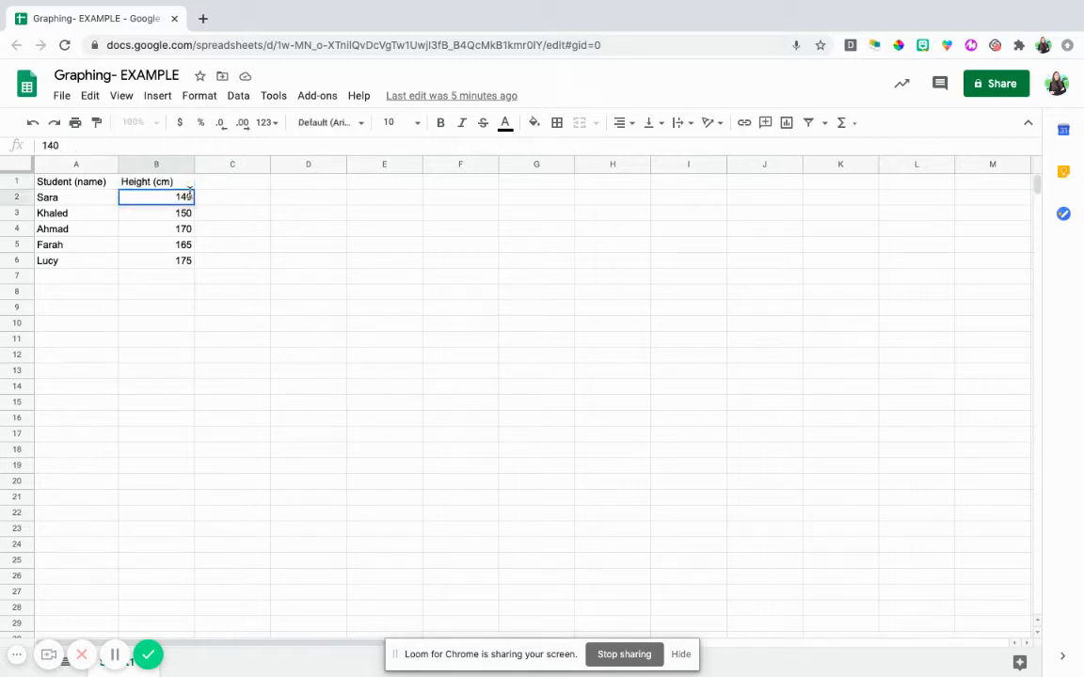
Add the unit cm after the height value in cell B2
double_click(189, 196)
text(cm)
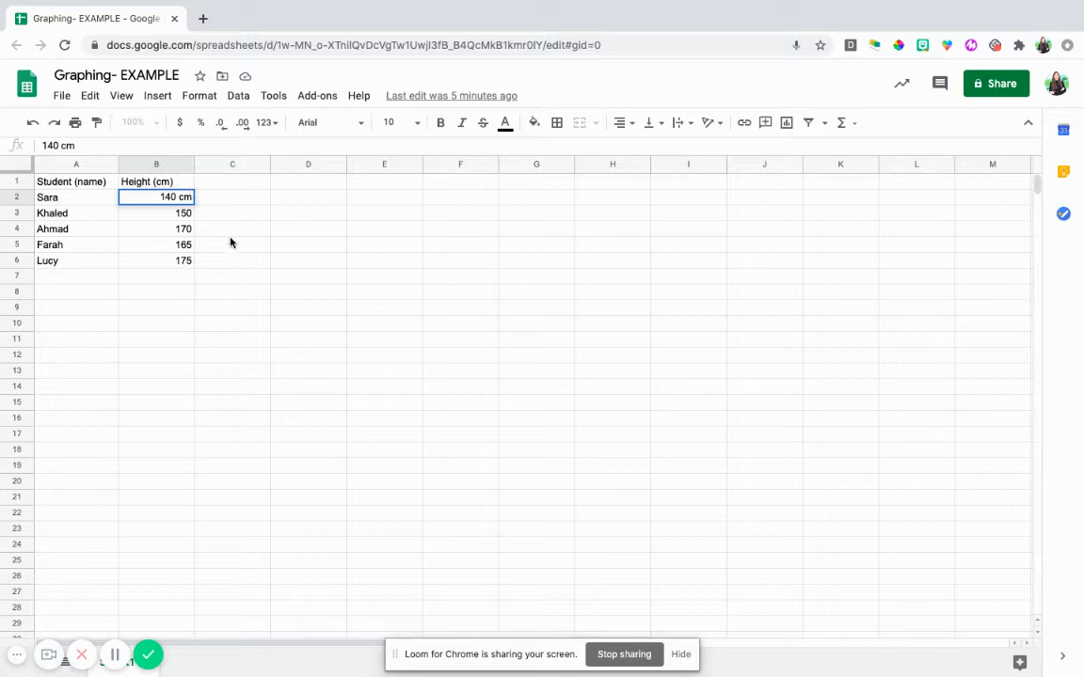
click(230, 235)
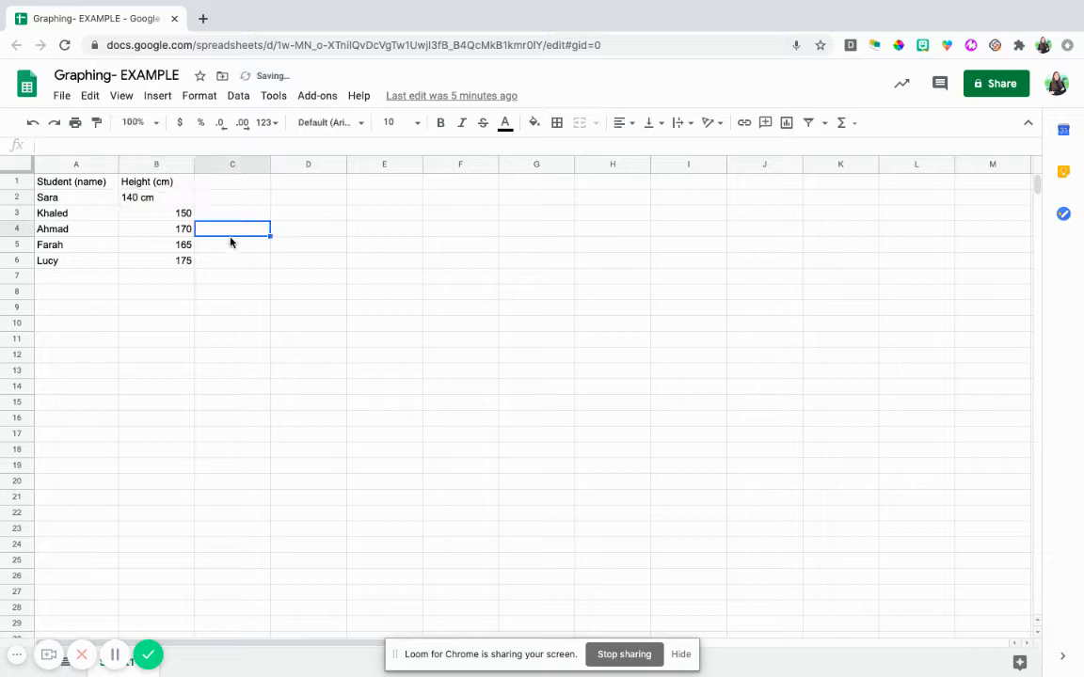
Remove the cm unit from cell B2, leaving only the number 140
double_click(164, 199)
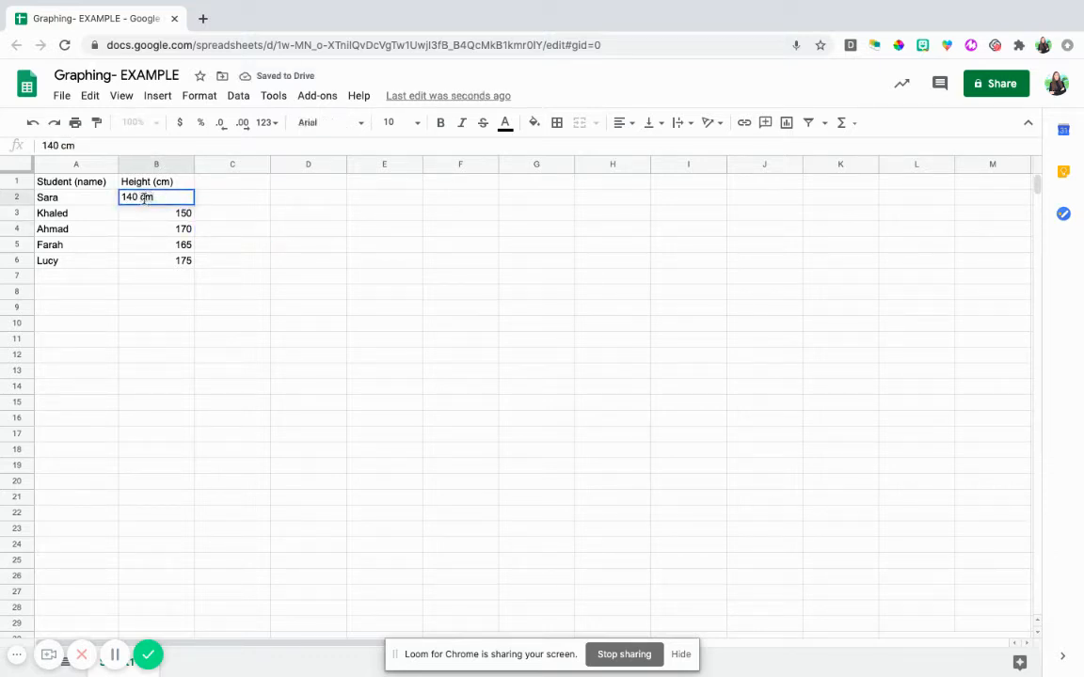
key(BackSpace)
key(BackSpace)
key(BackSpace)
click(265, 231)
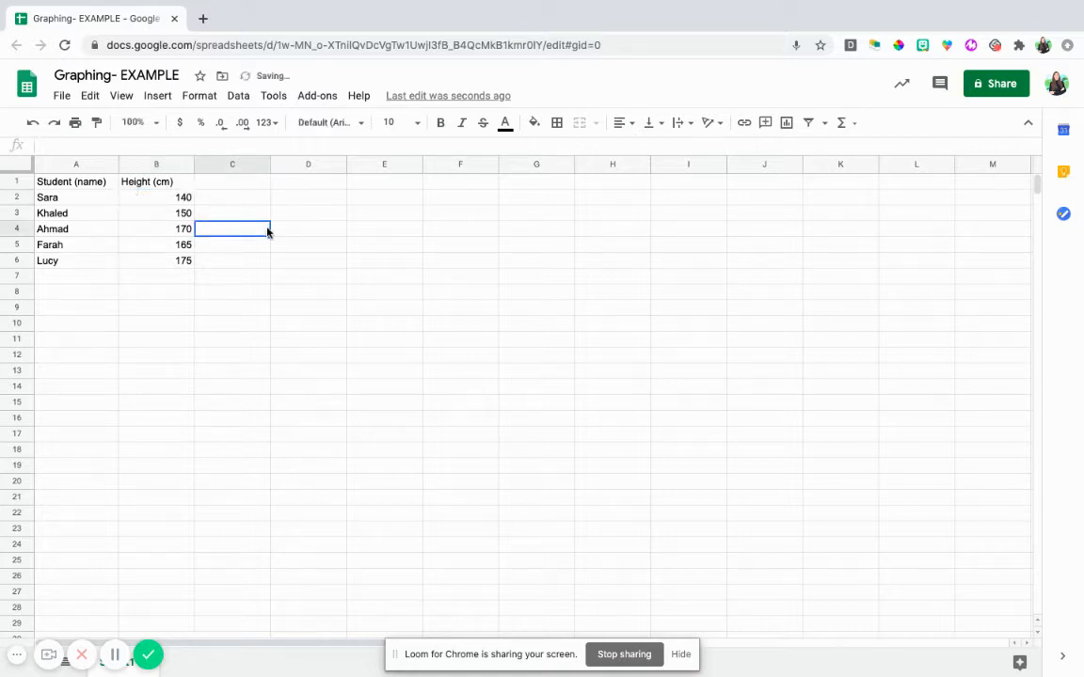
double_click(176, 195)
text(cm)
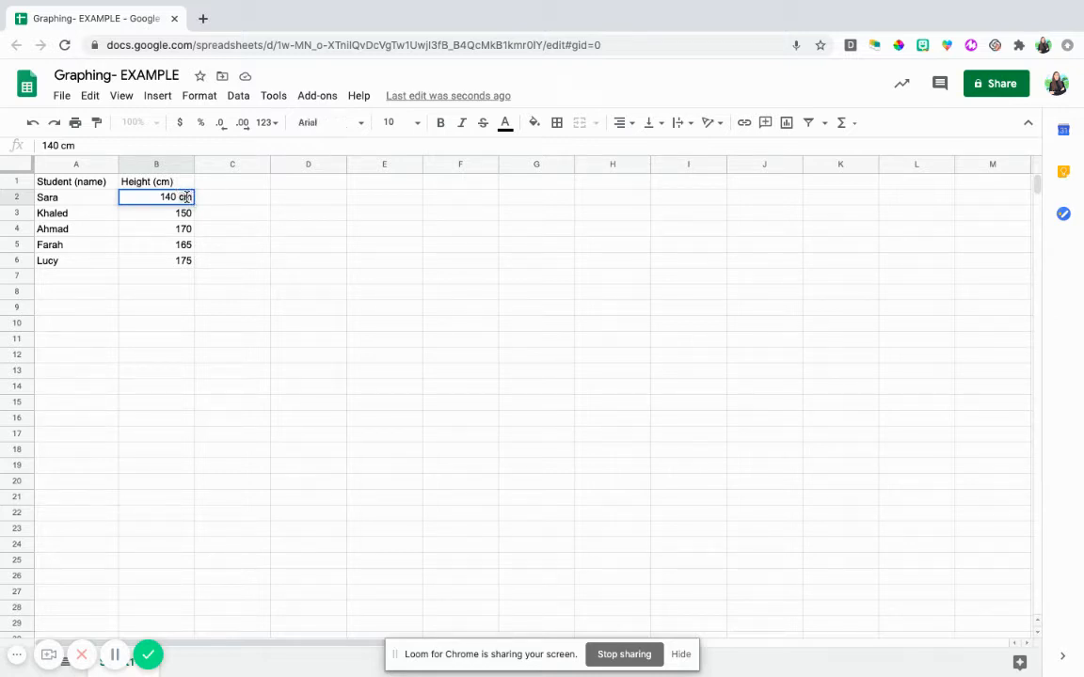
key(BackSpace)
key(BackSpace)
key(BackSpace)
click(242, 296)
Go through the height values in B2:B6 and the student names in A2:A6 row by row
click(176, 199)
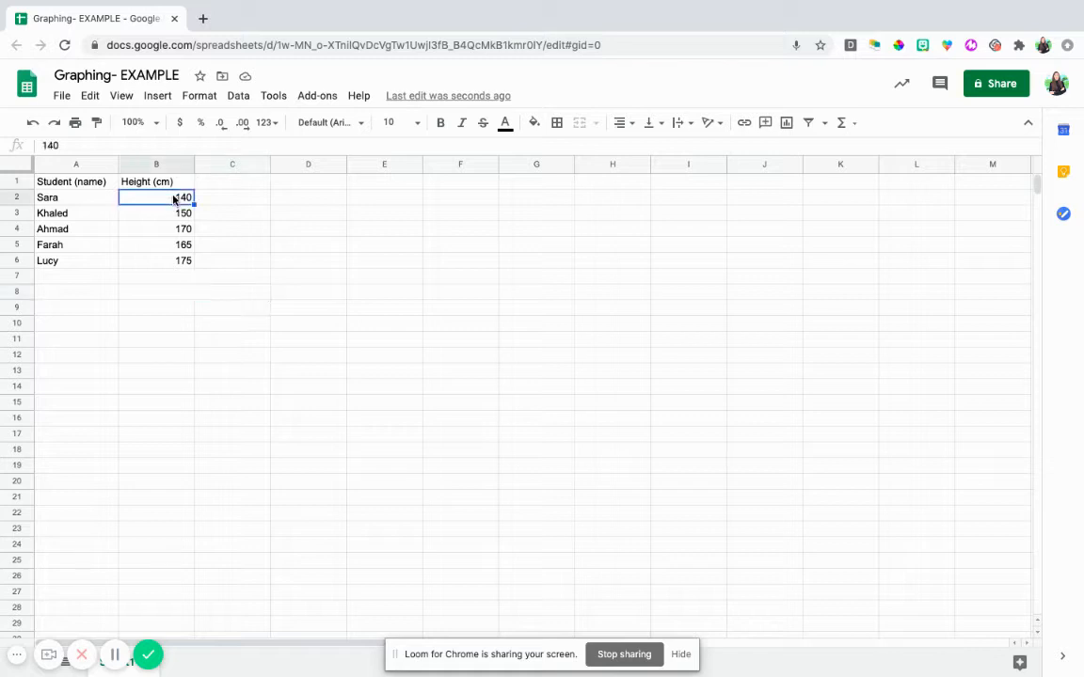
key(Down)
key(Down)
key(Down)
key(Down)
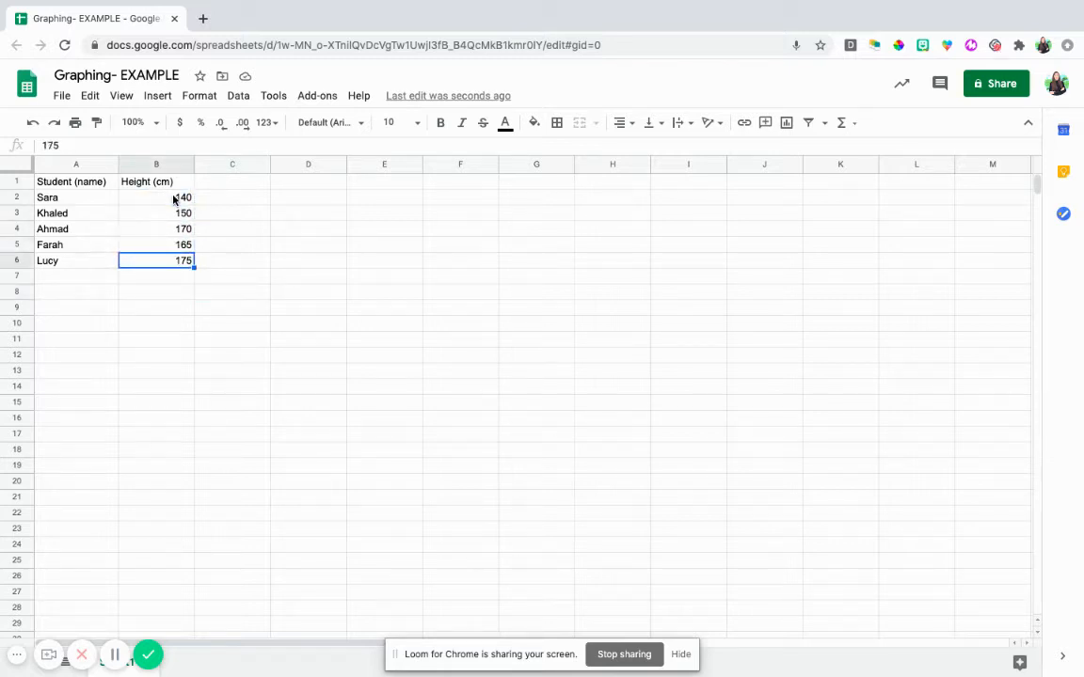
key(Up)
key(Up)
key(Up)
click(66, 203)
key(Down)
key(Down)
key(Down)
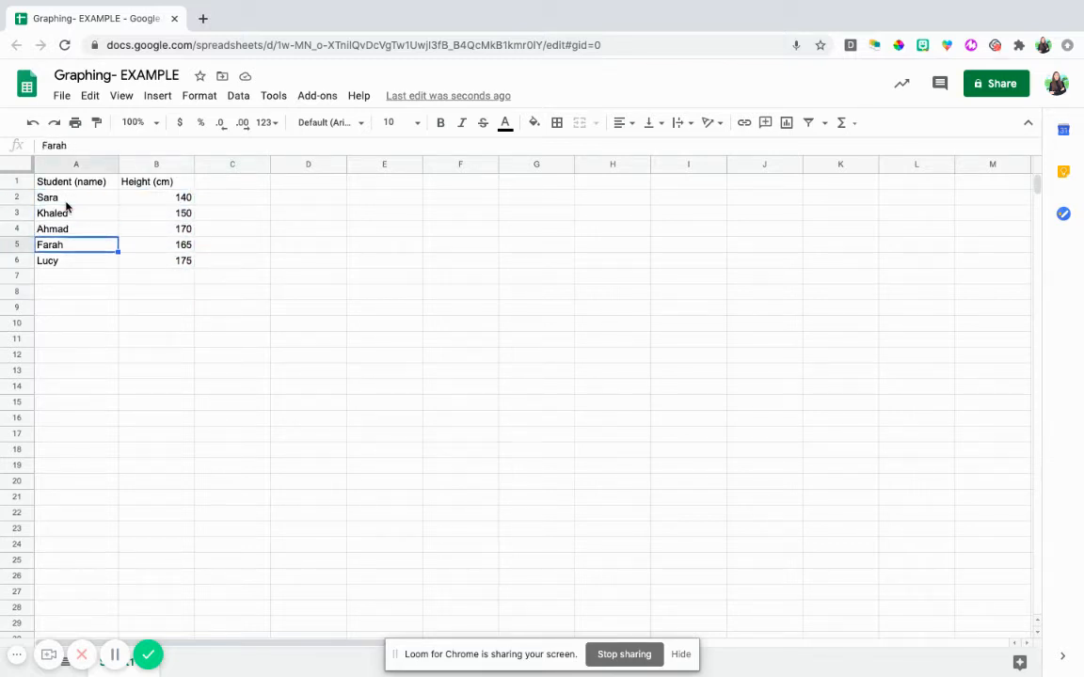
key(Down)
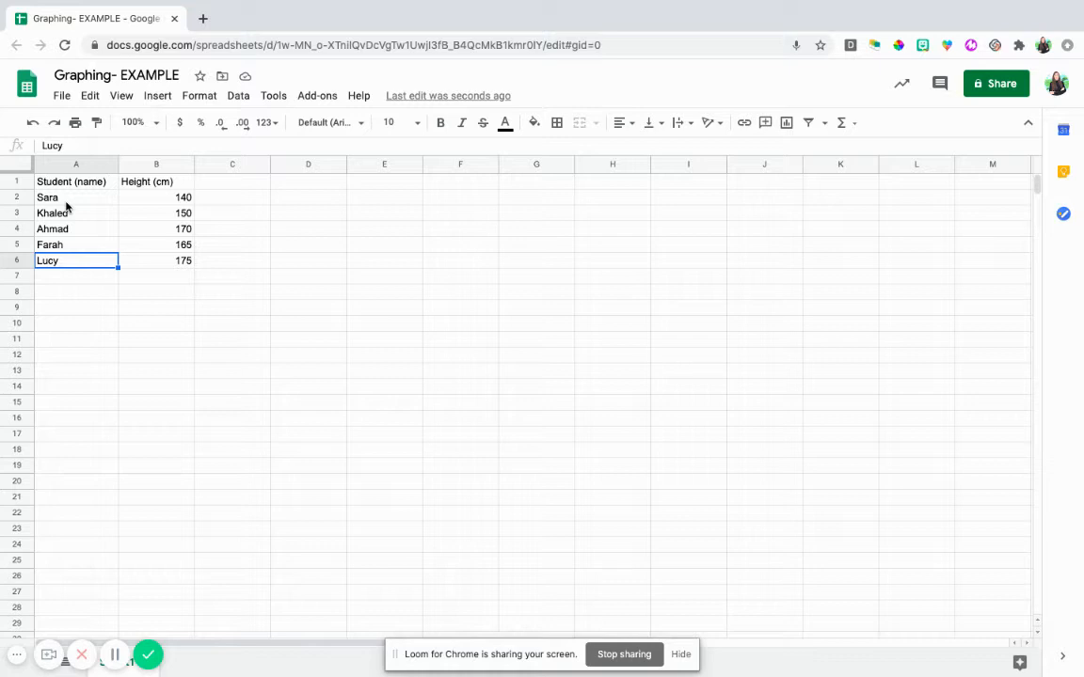
Insert a chart based on the student and height data in A1:B6
drag(75, 182, 167, 259)
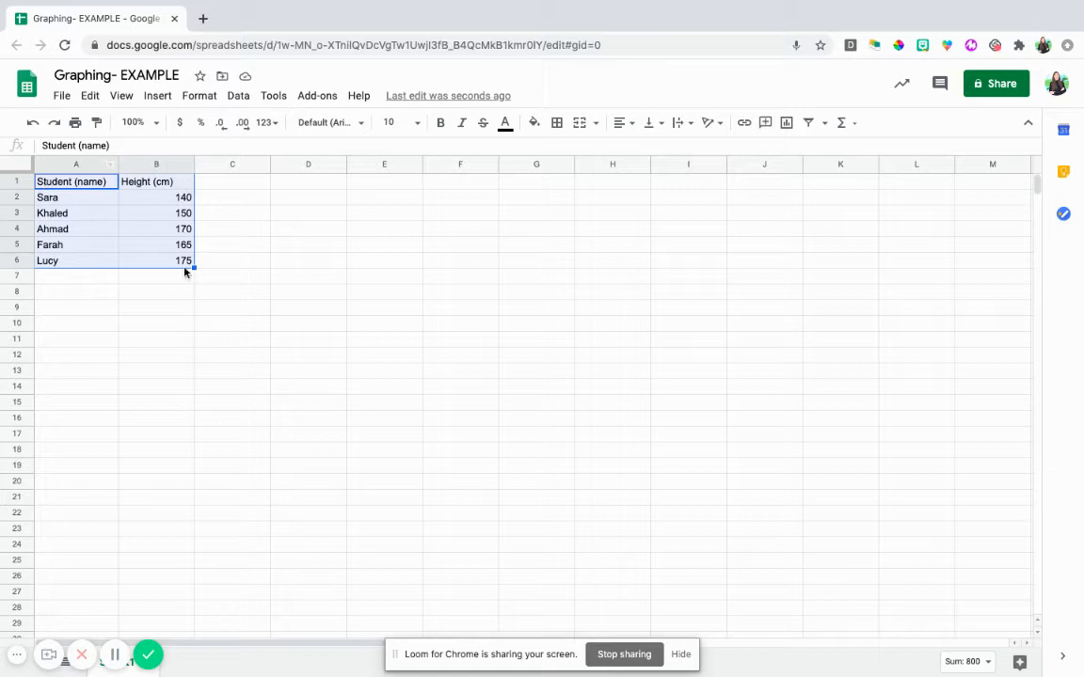
click(158, 97)
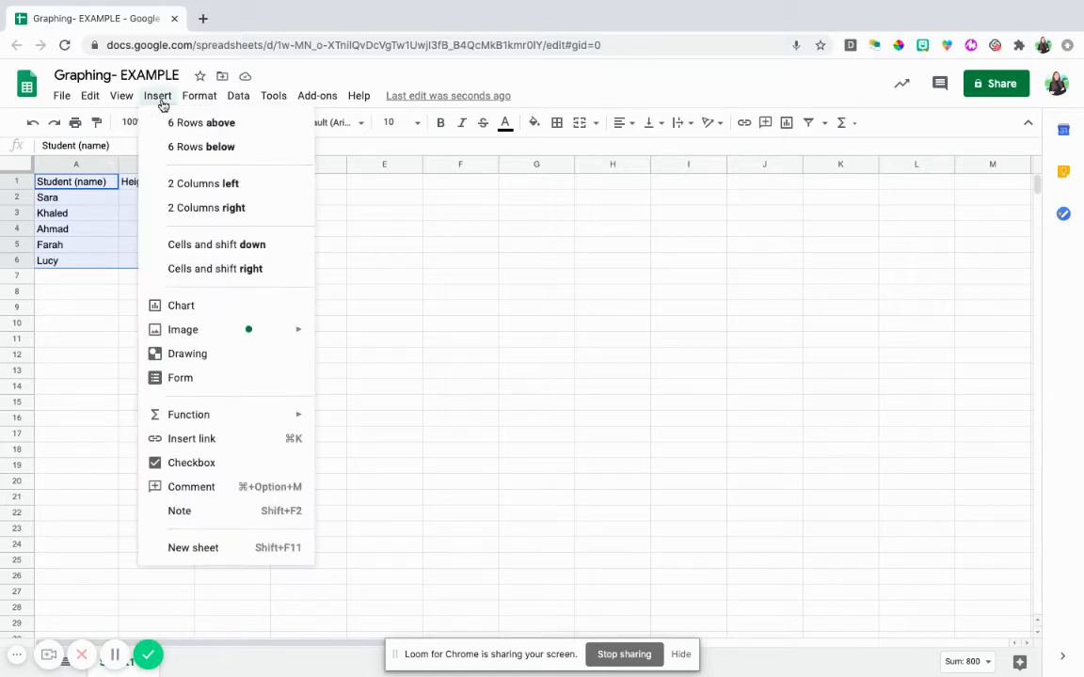
click(223, 312)
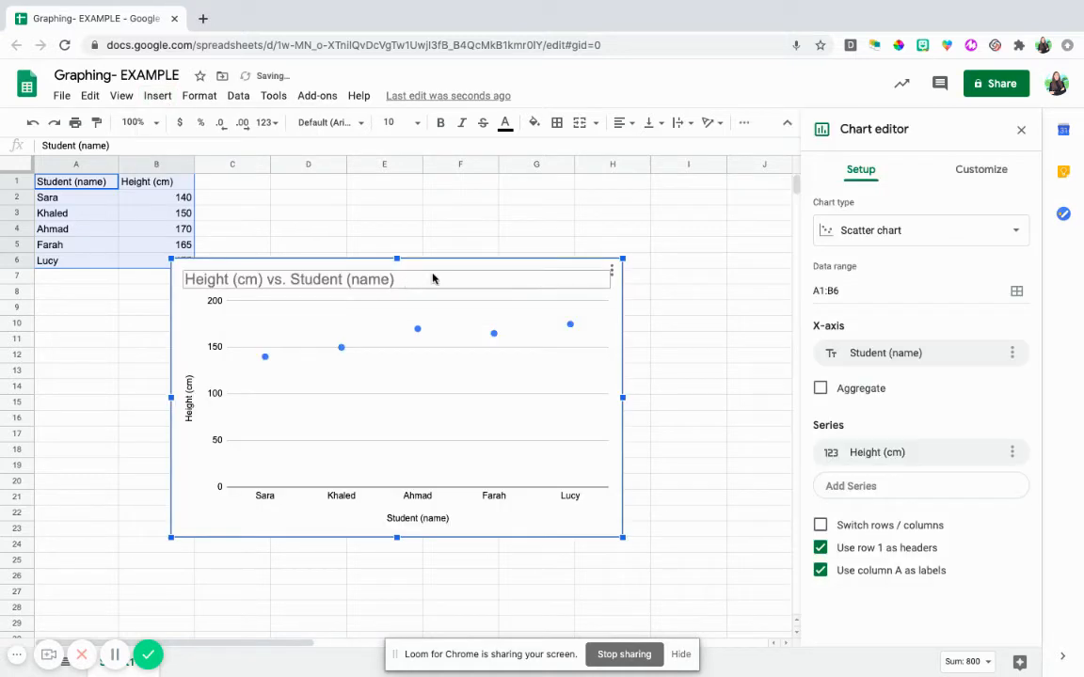
Move the chart beside the data table, over columns D to J, and change its type to Column chart
drag(615, 291, 756, 217)
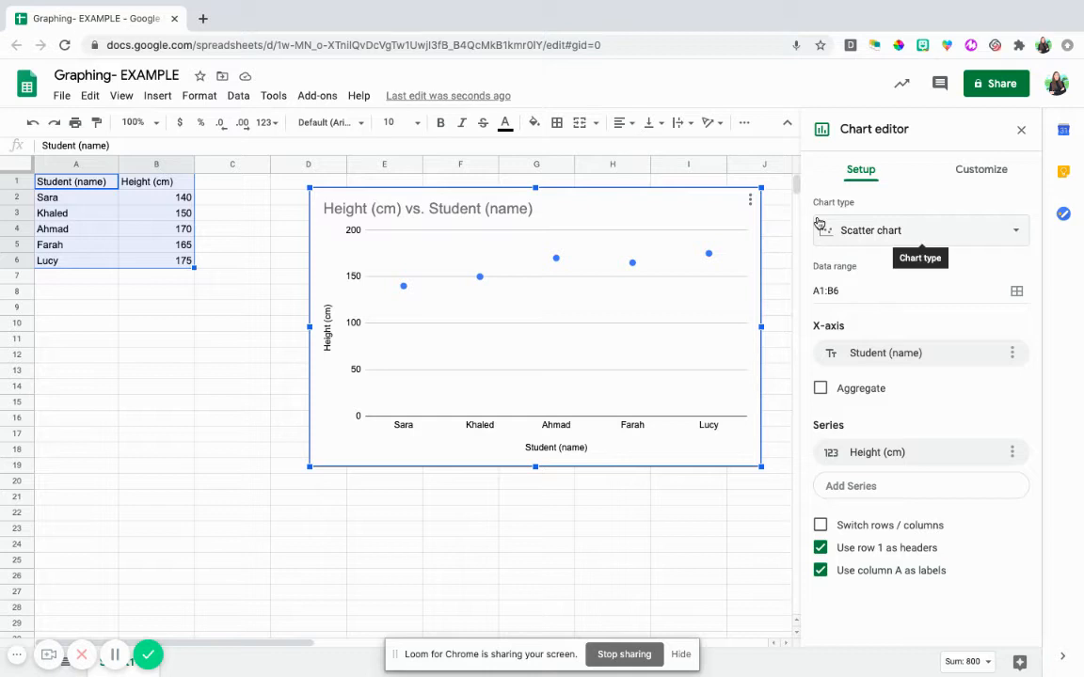
click(879, 239)
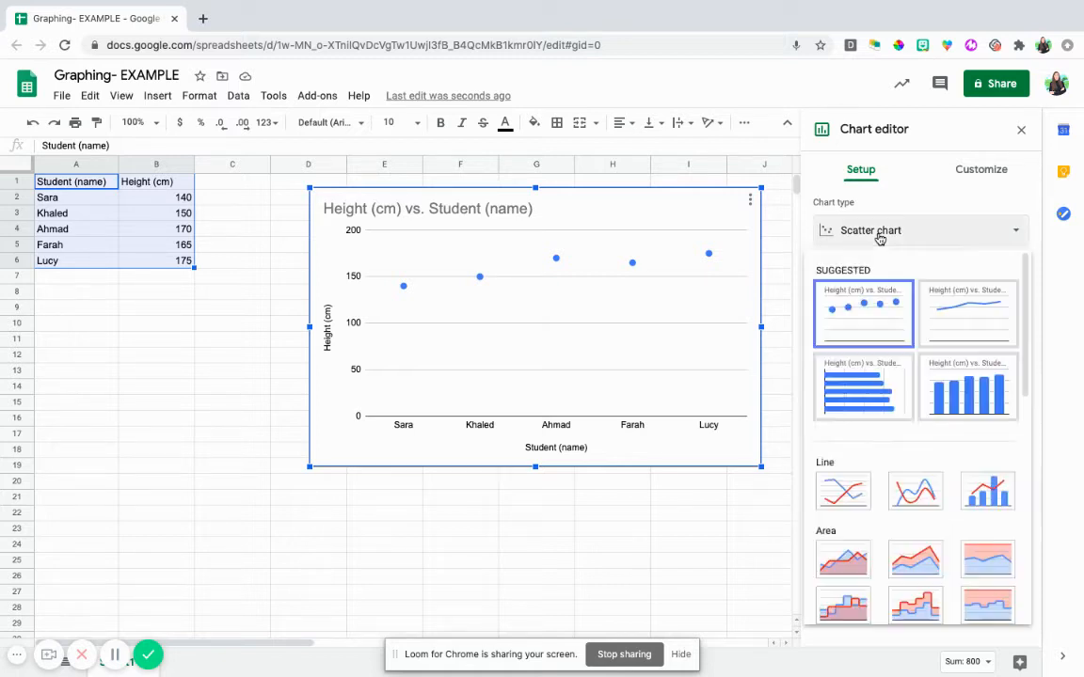
click(964, 403)
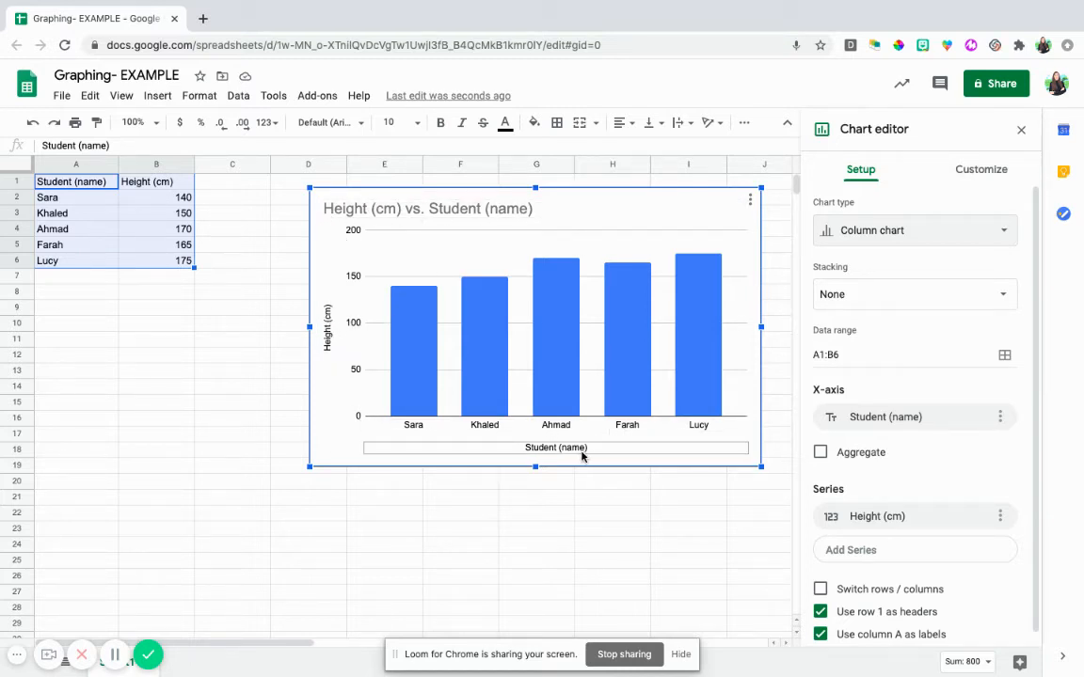
click(992, 175)
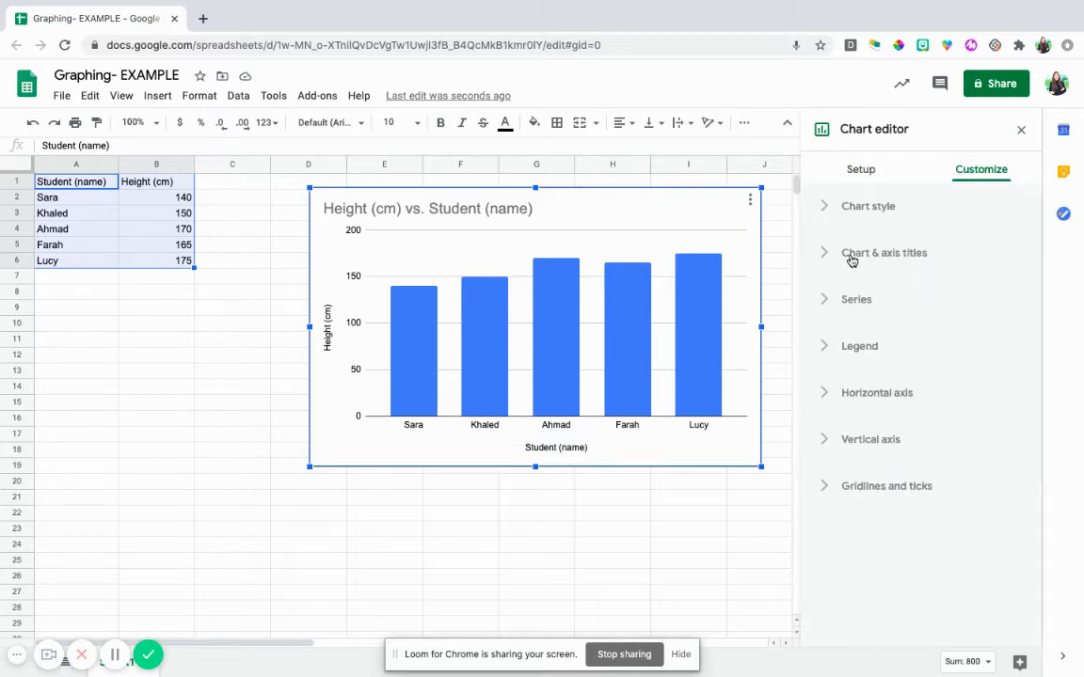
click(899, 261)
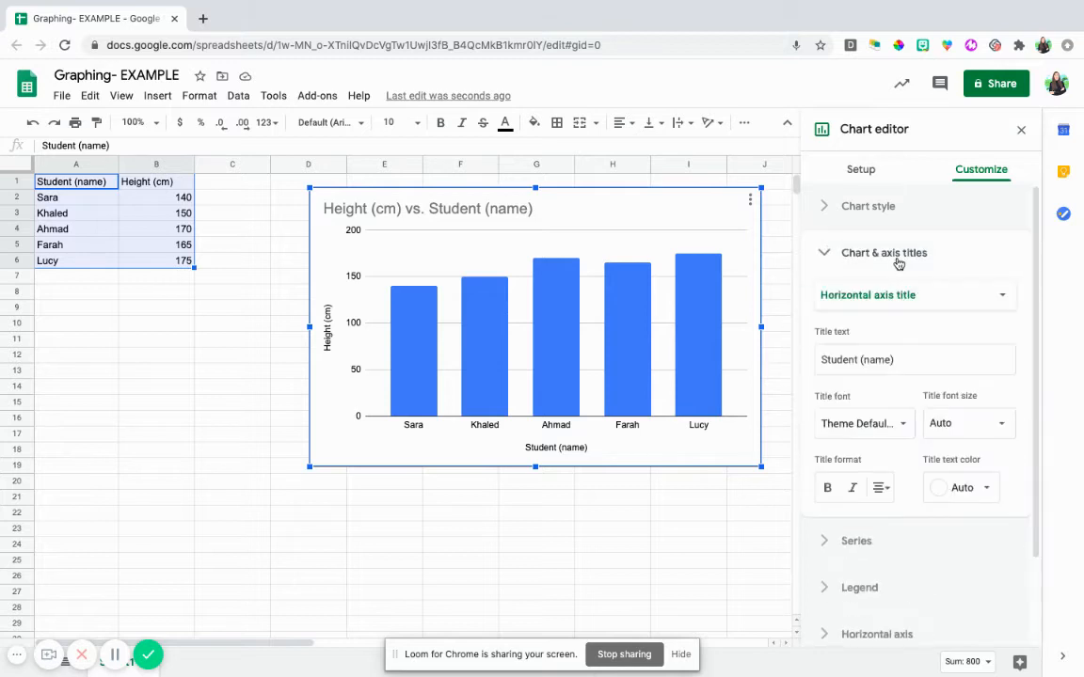
click(857, 297)
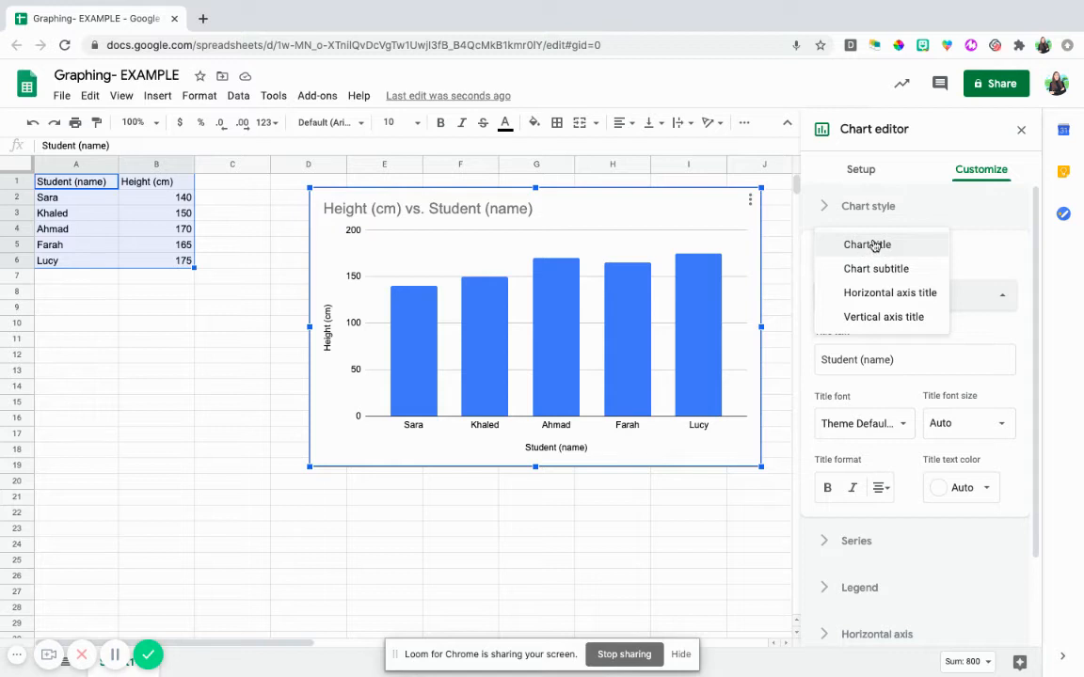
click(871, 245)
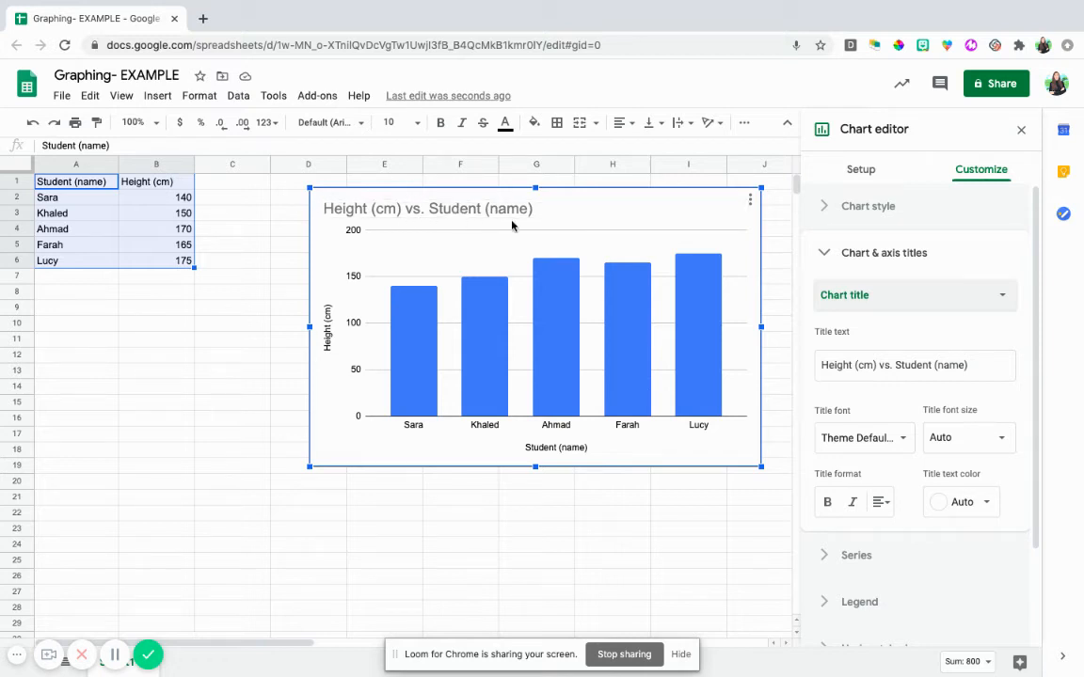
click(878, 367)
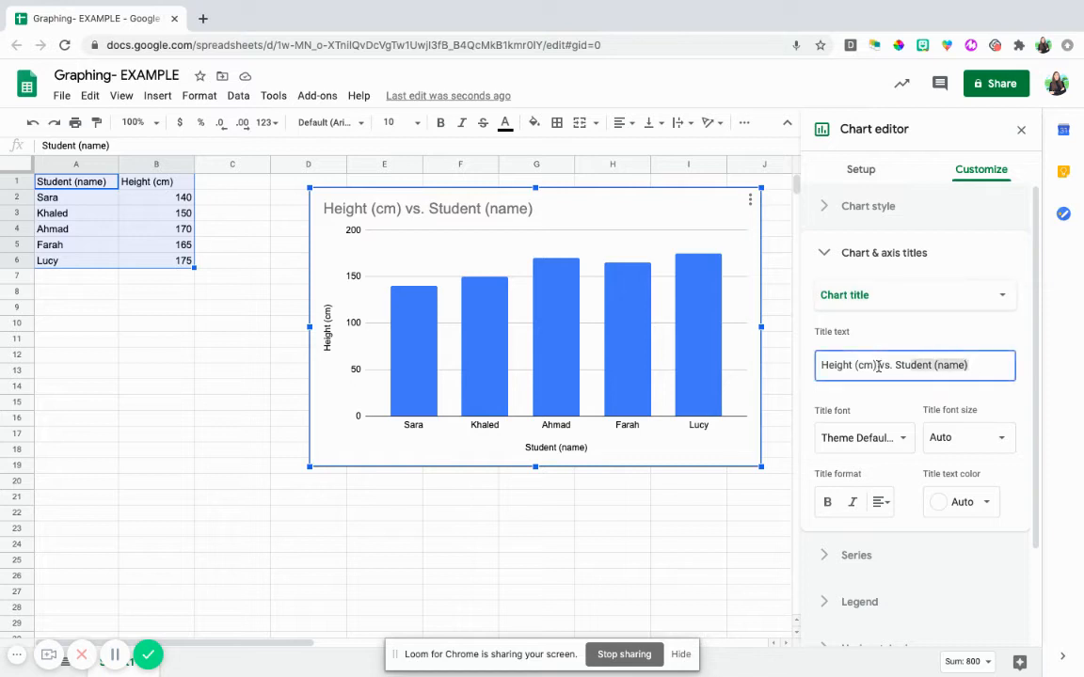
drag(879, 367, 849, 366)
key(ctrl+a)
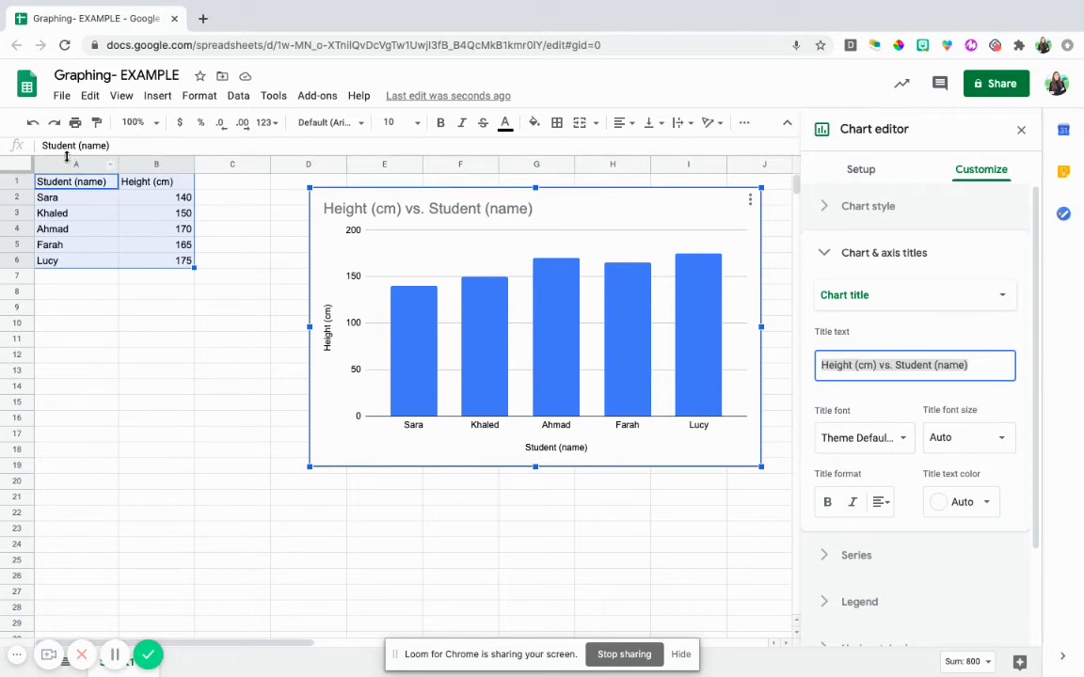
click(156, 231)
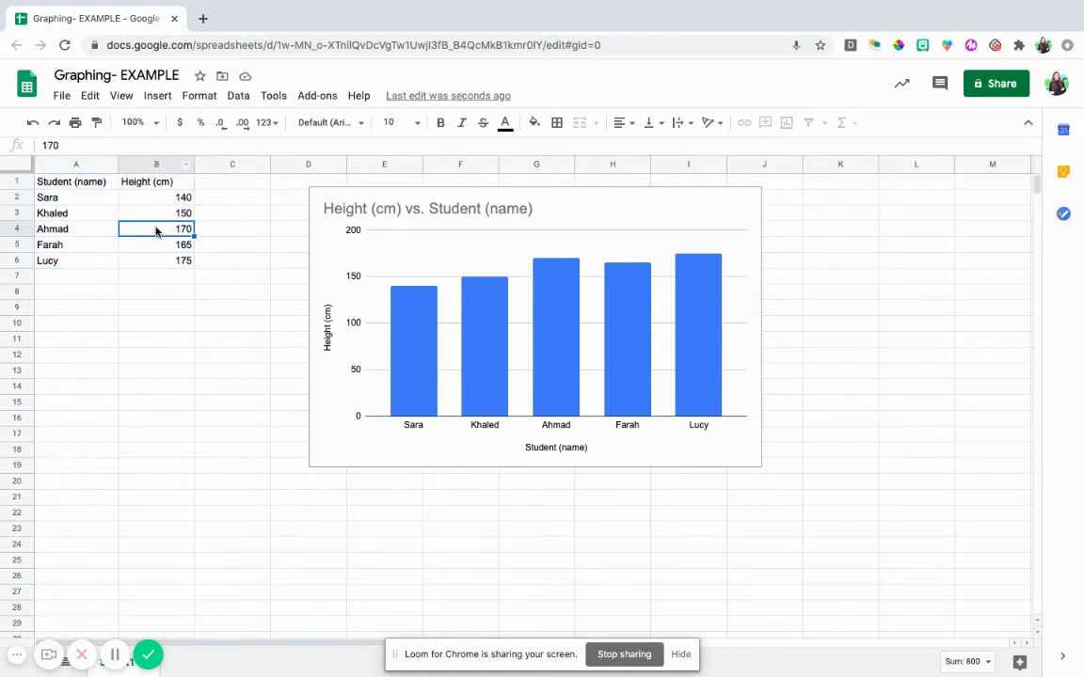
Change the column chart's title text to "Student name vs. Height (cm)"
click(555, 227)
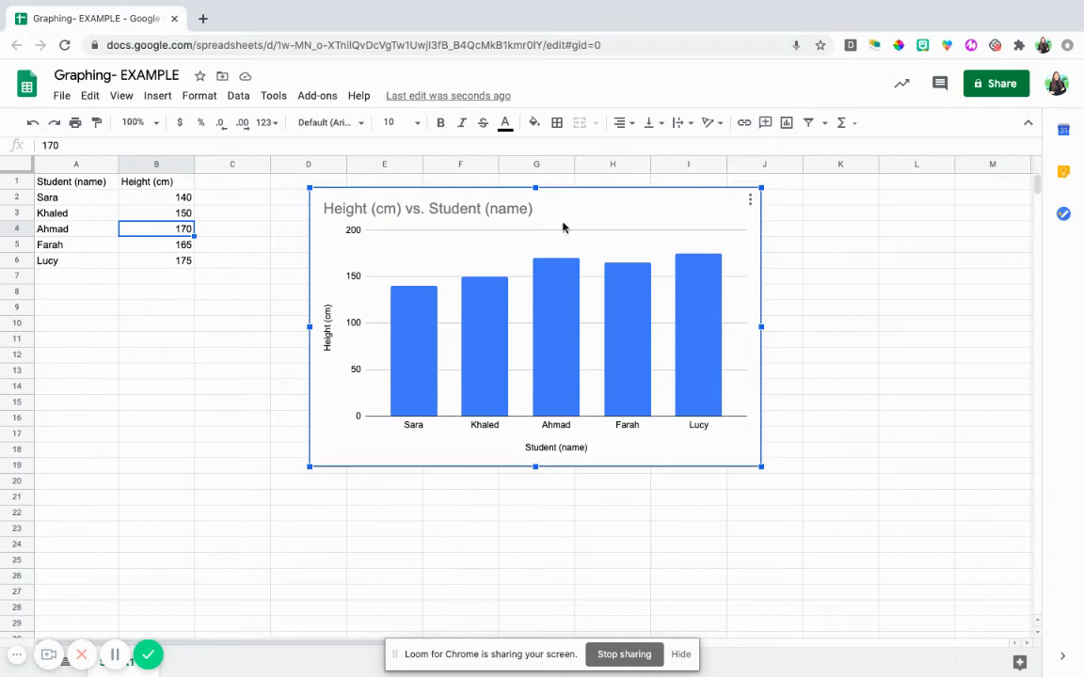
click(749, 200)
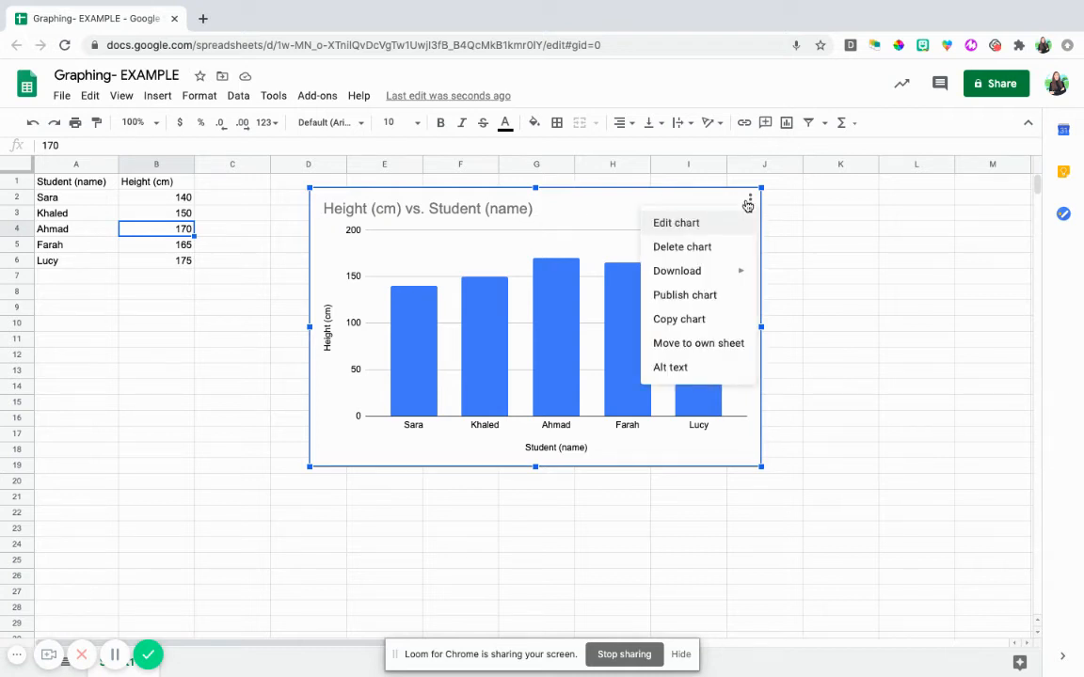
click(683, 227)
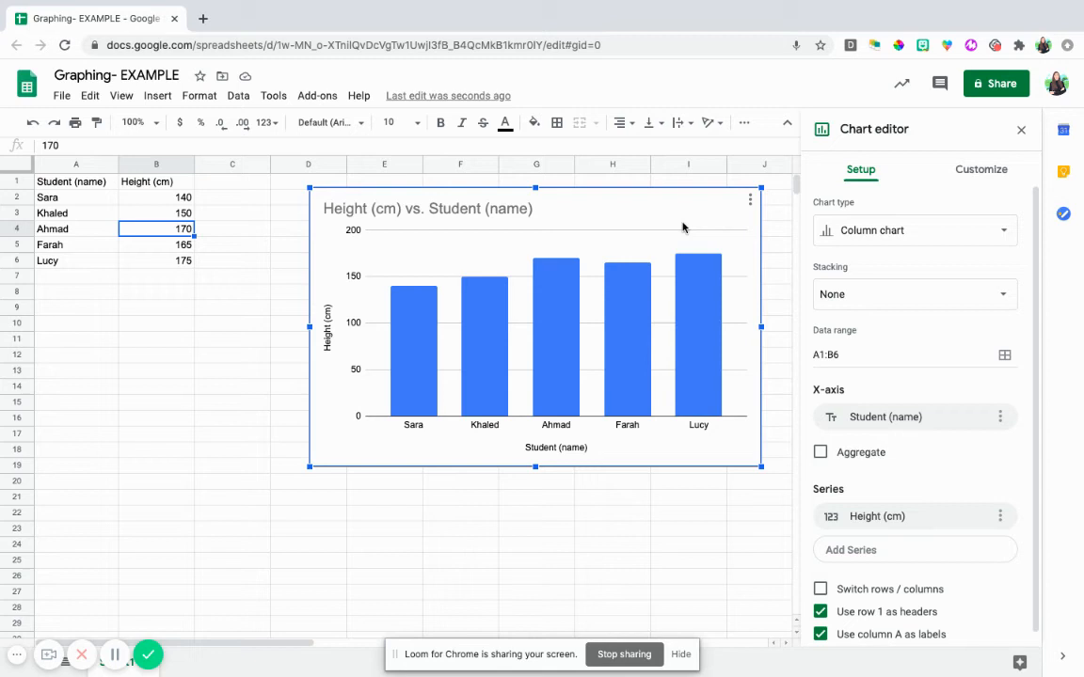
click(959, 172)
click(890, 253)
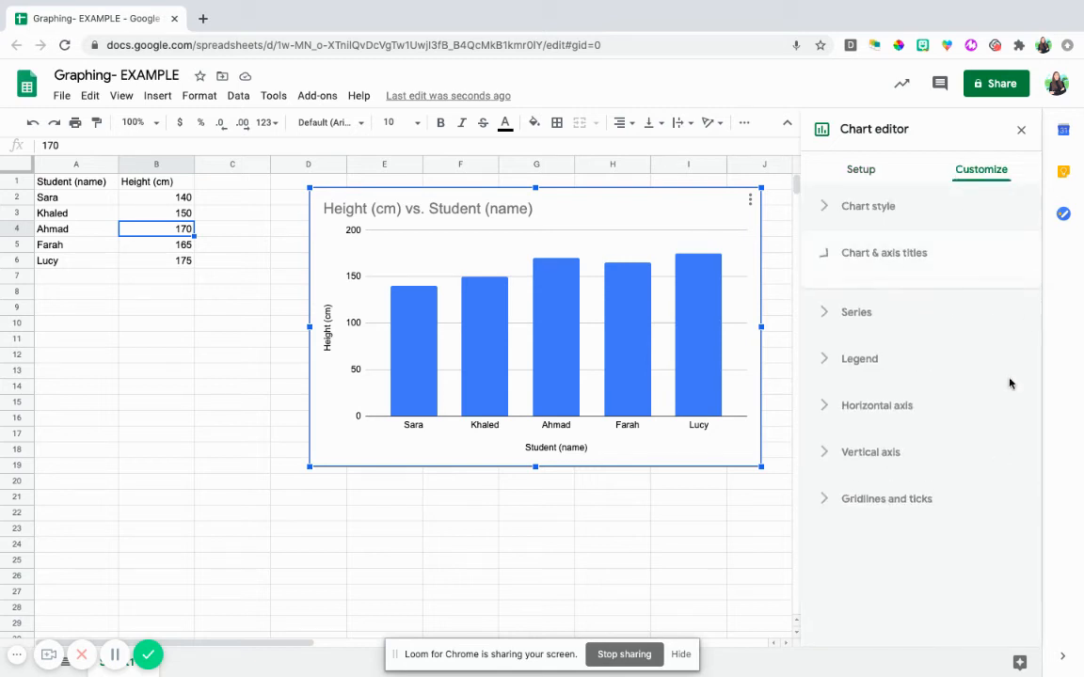
click(883, 294)
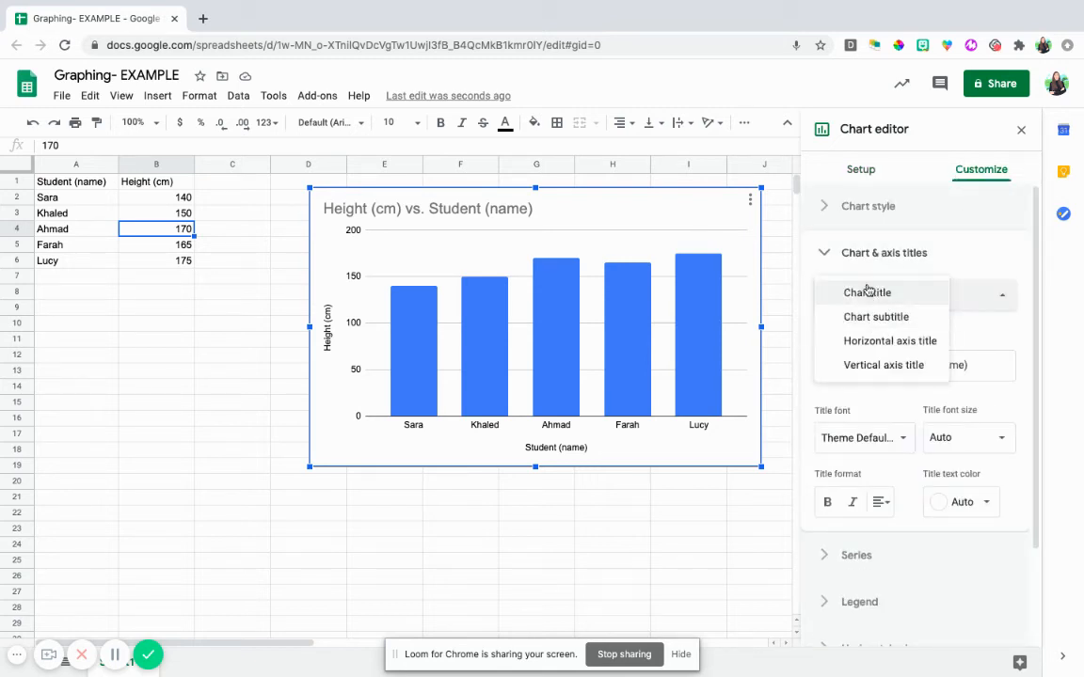
click(817, 292)
click(932, 365)
drag(985, 365, 815, 368)
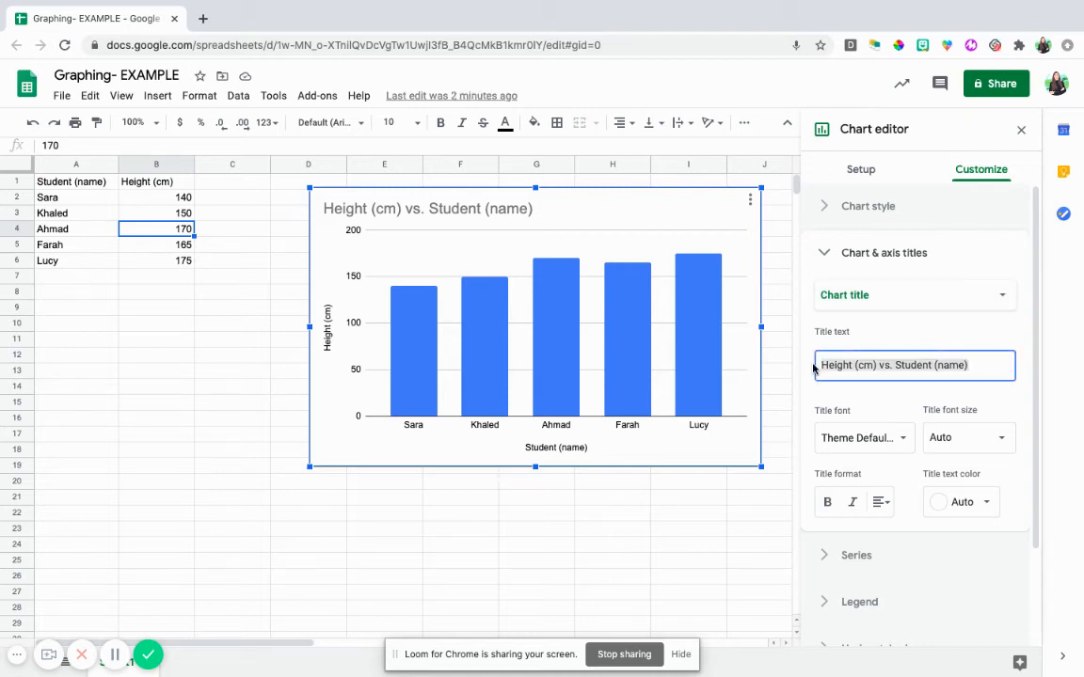
text(Student name vs.)
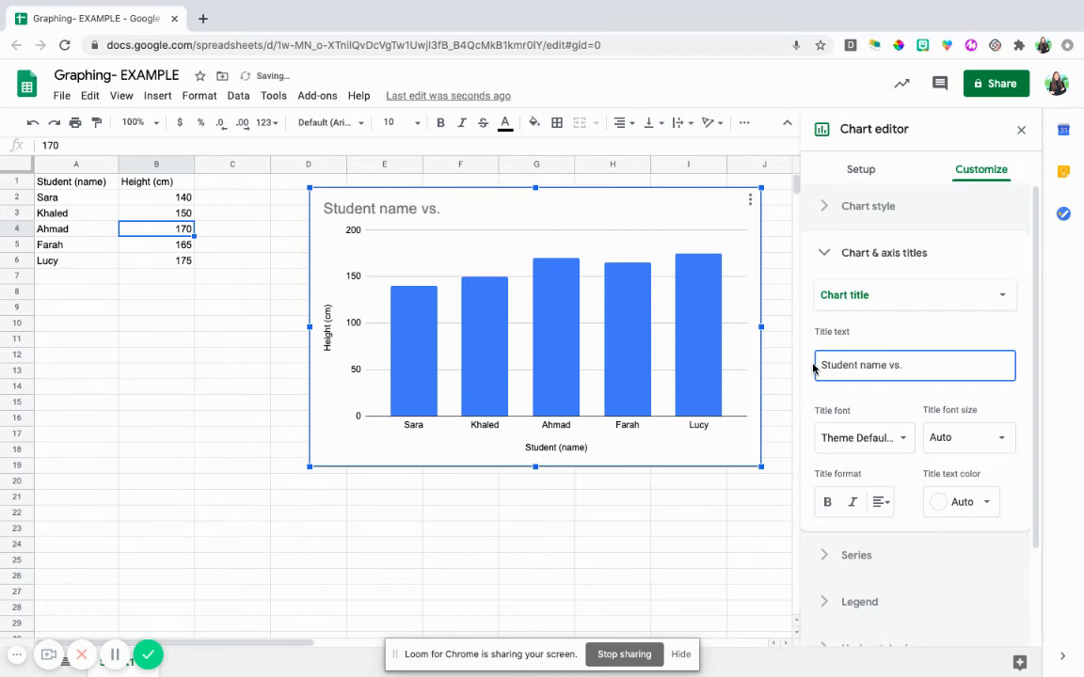
text(Height (cm)
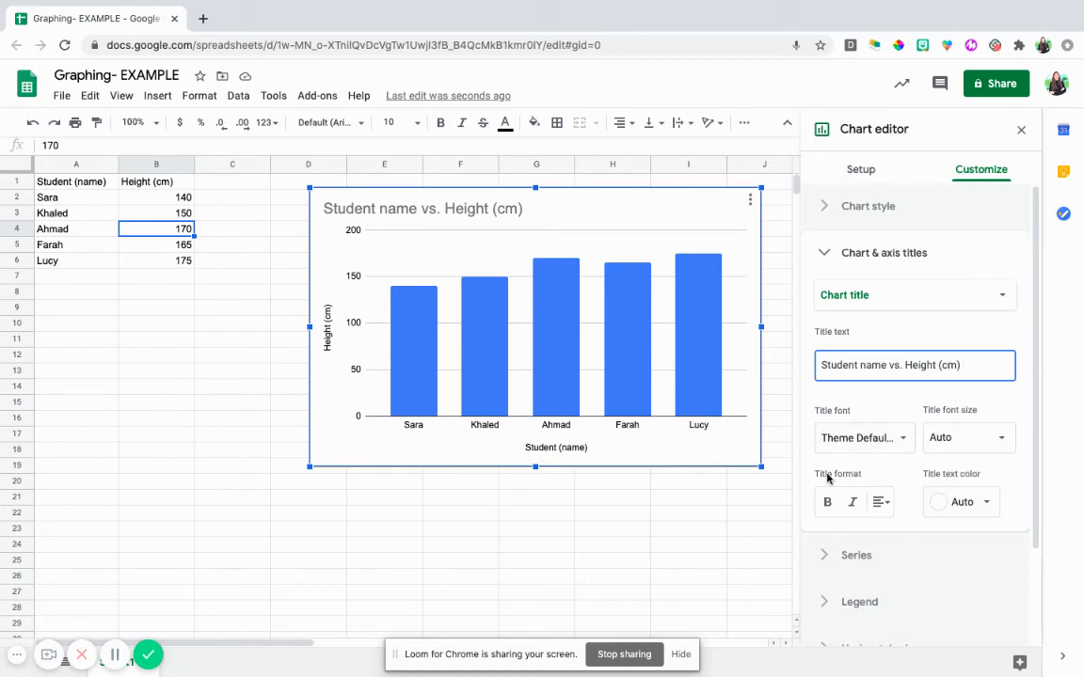
Make the chart title bold and close the chart editor
click(831, 501)
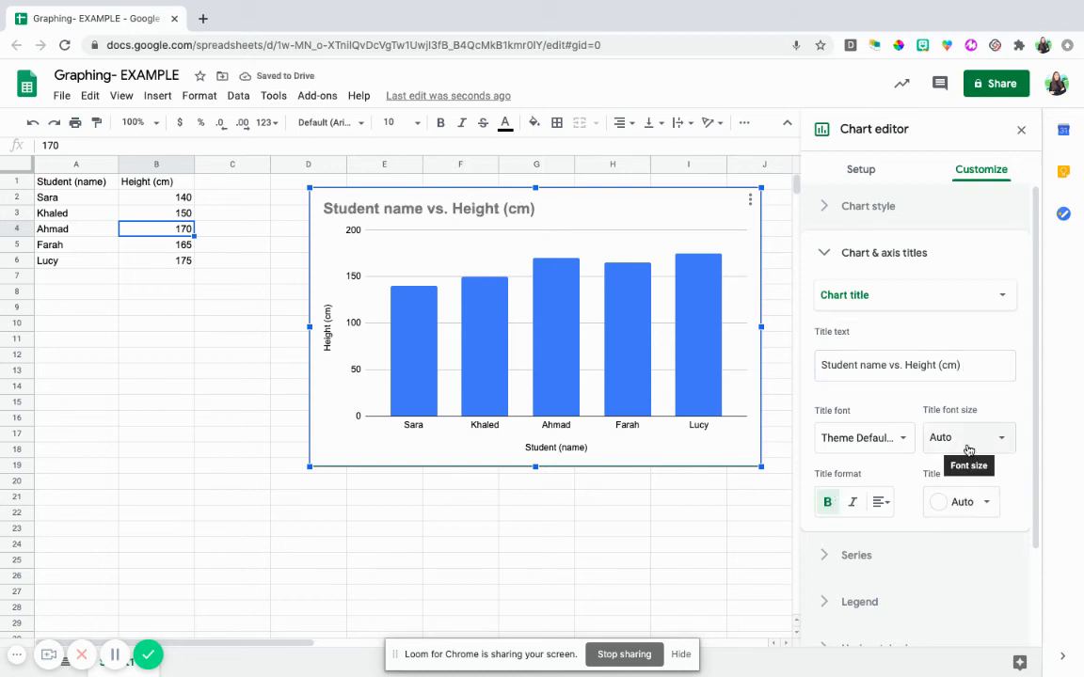
click(863, 295)
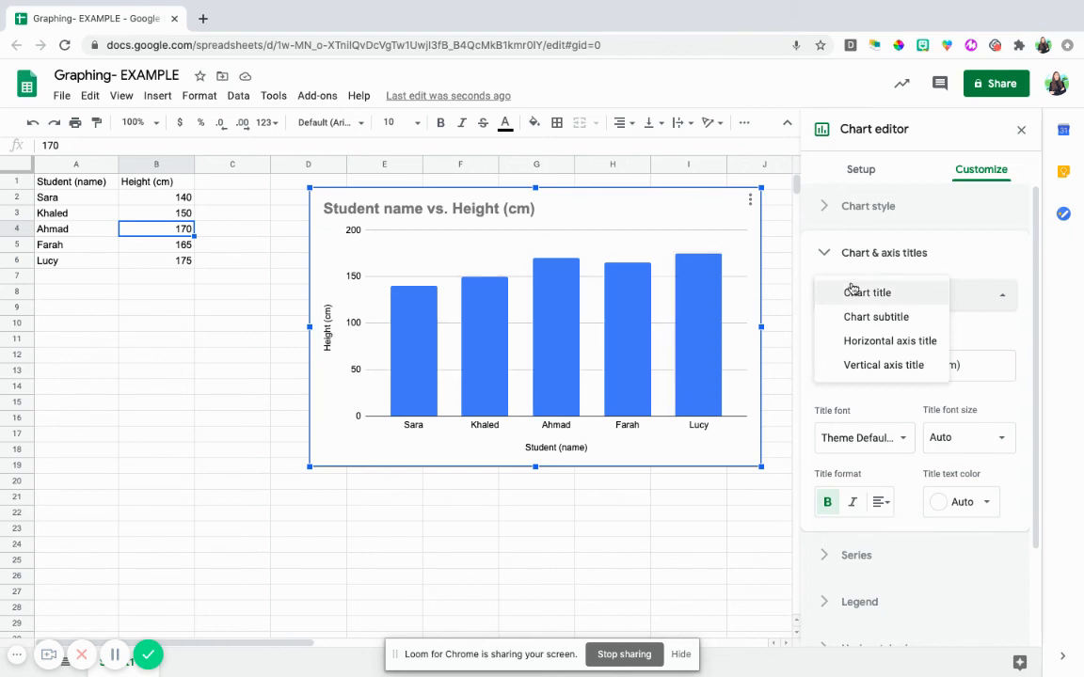
click(1019, 131)
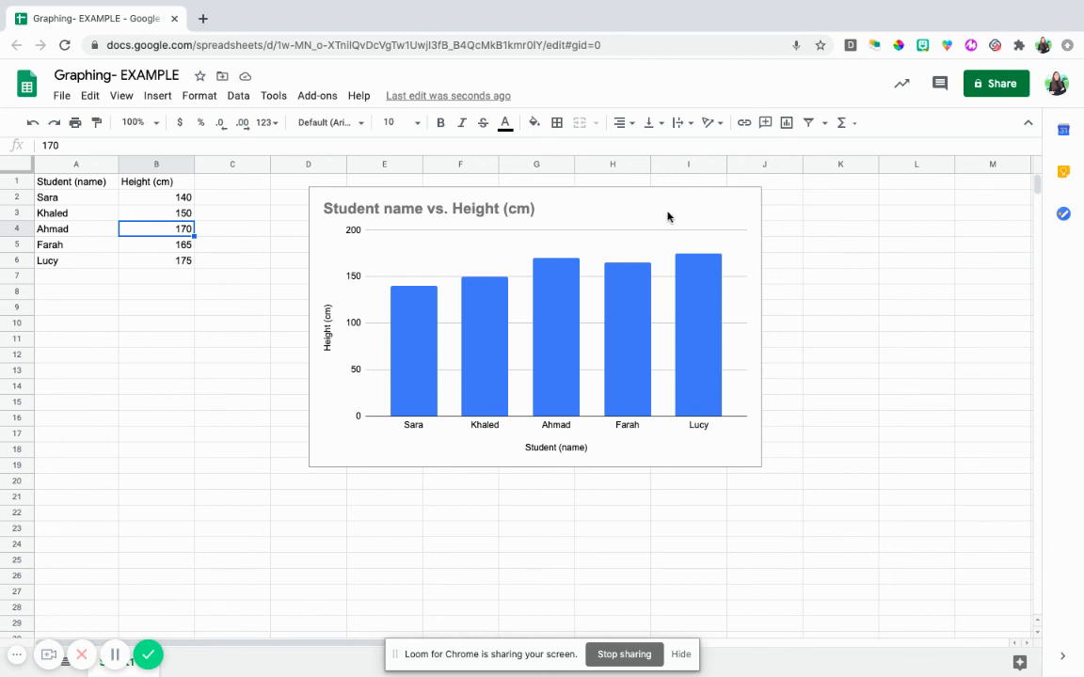
Move the chart slightly right and up so it covers columns E to J, starting at row 1, and deselect it
click(749, 216)
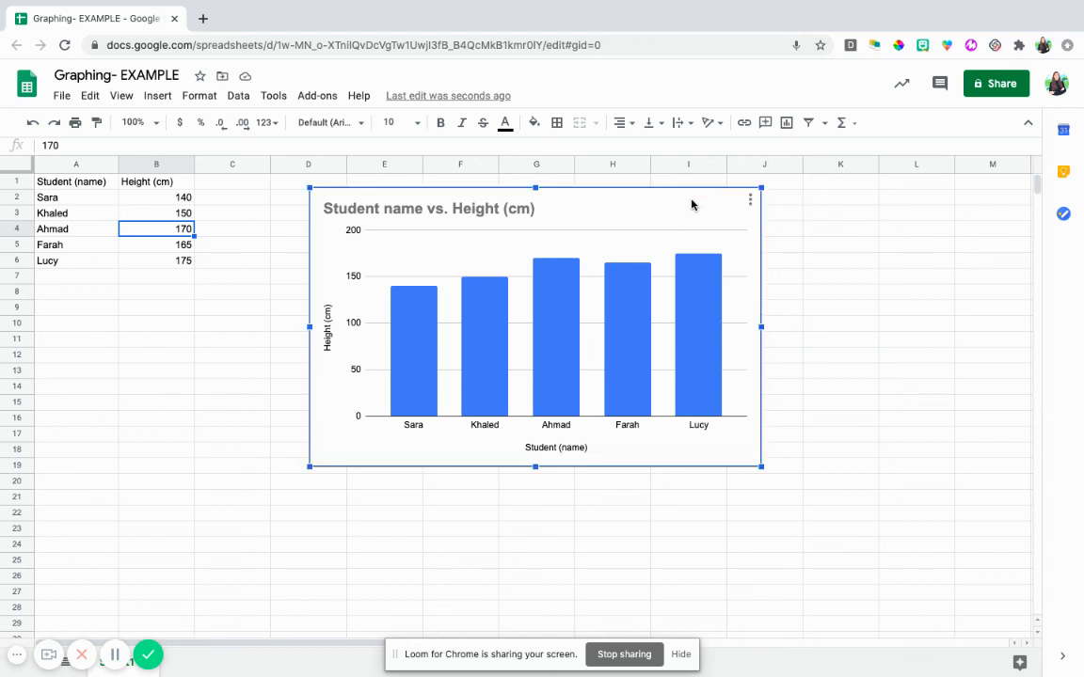
drag(696, 205, 738, 195)
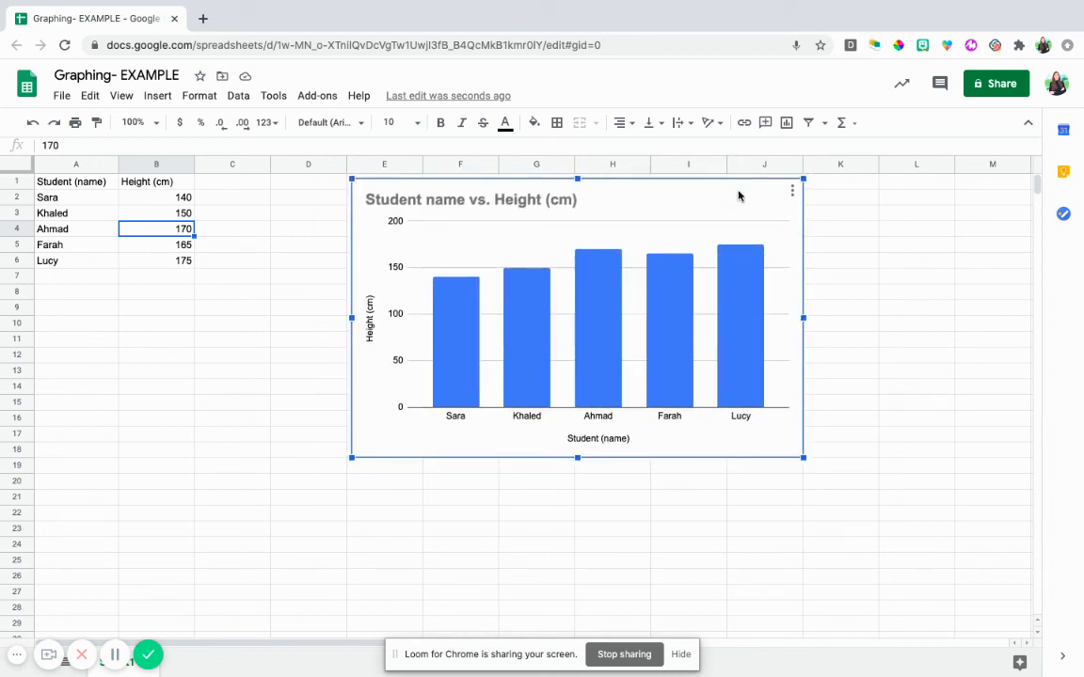
click(765, 511)
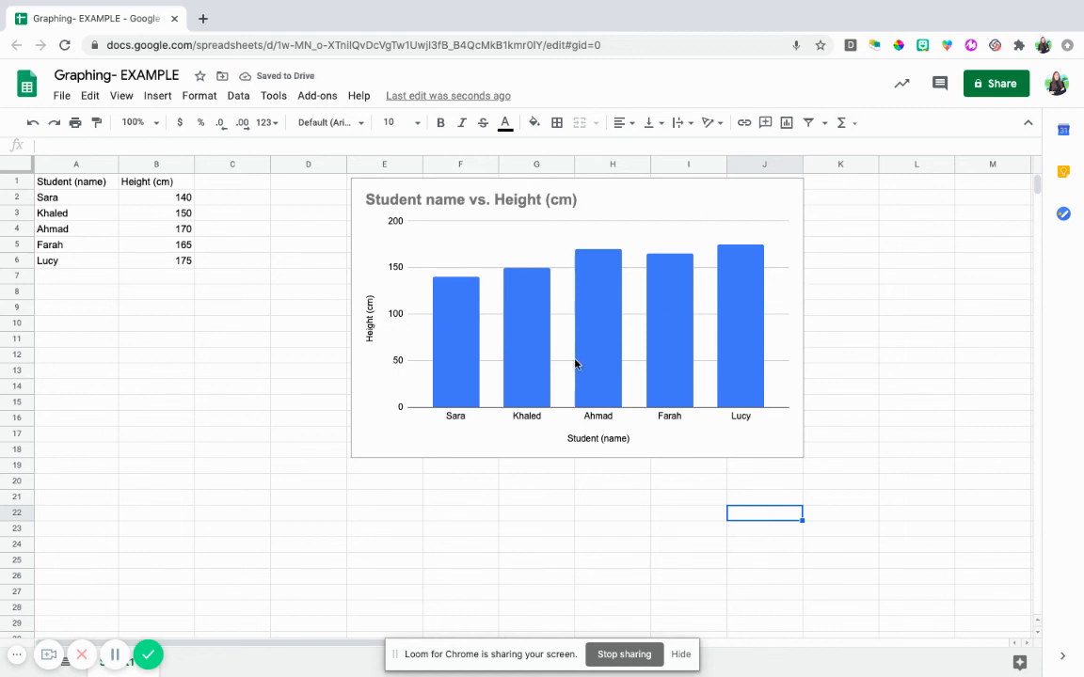
drag(821, 470, 404, 189)
click(758, 184)
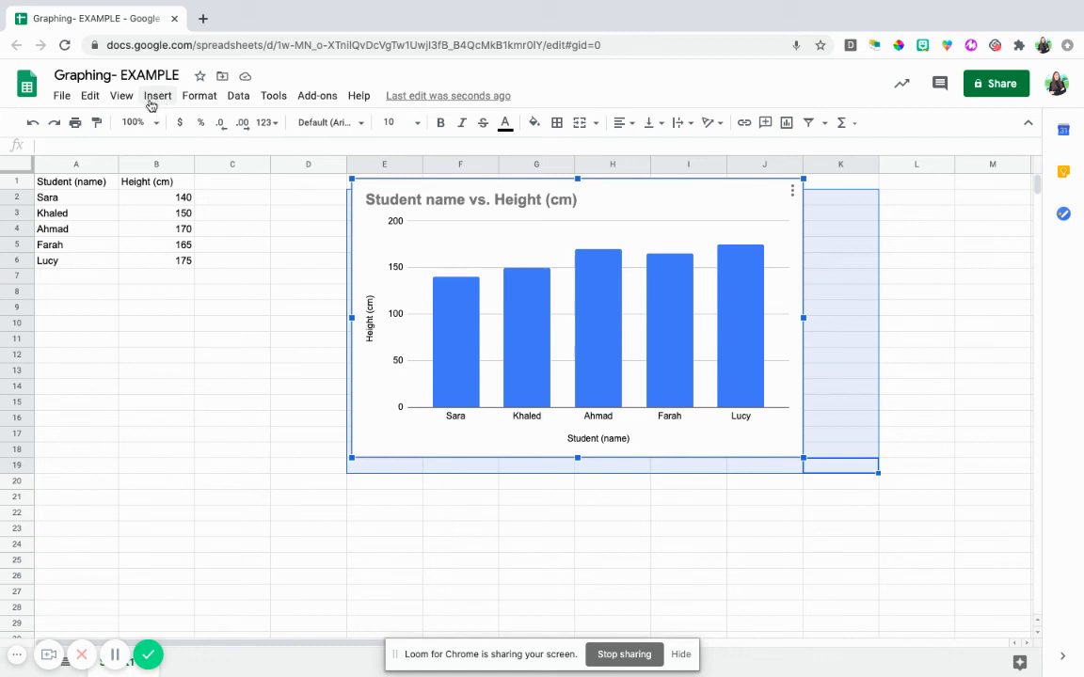
click(90, 96)
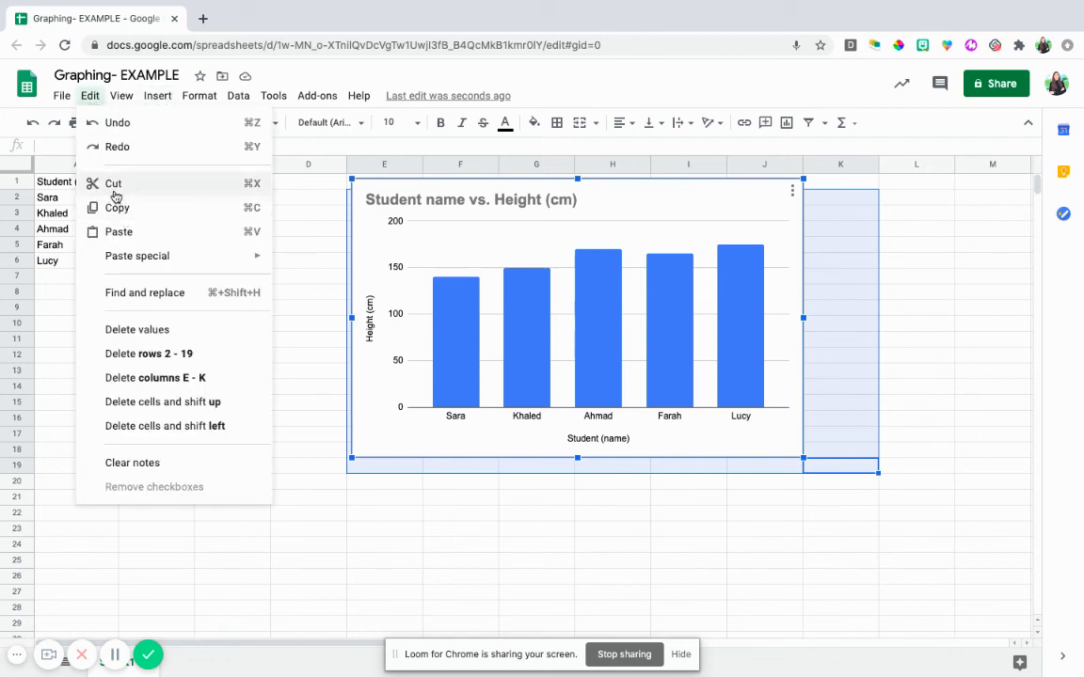
click(335, 232)
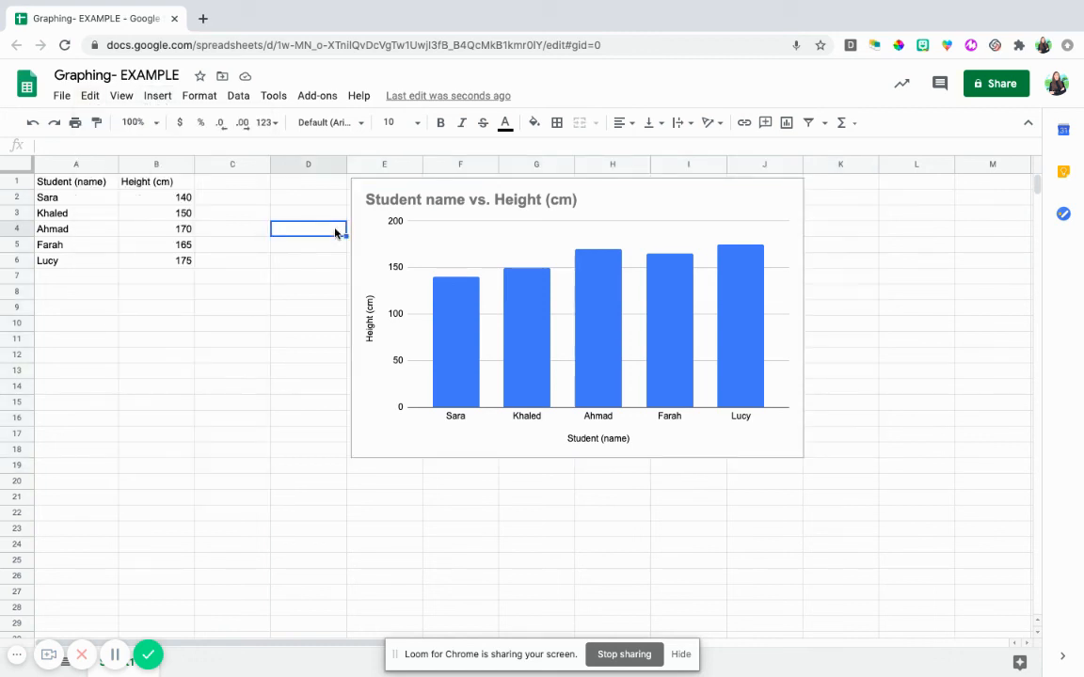